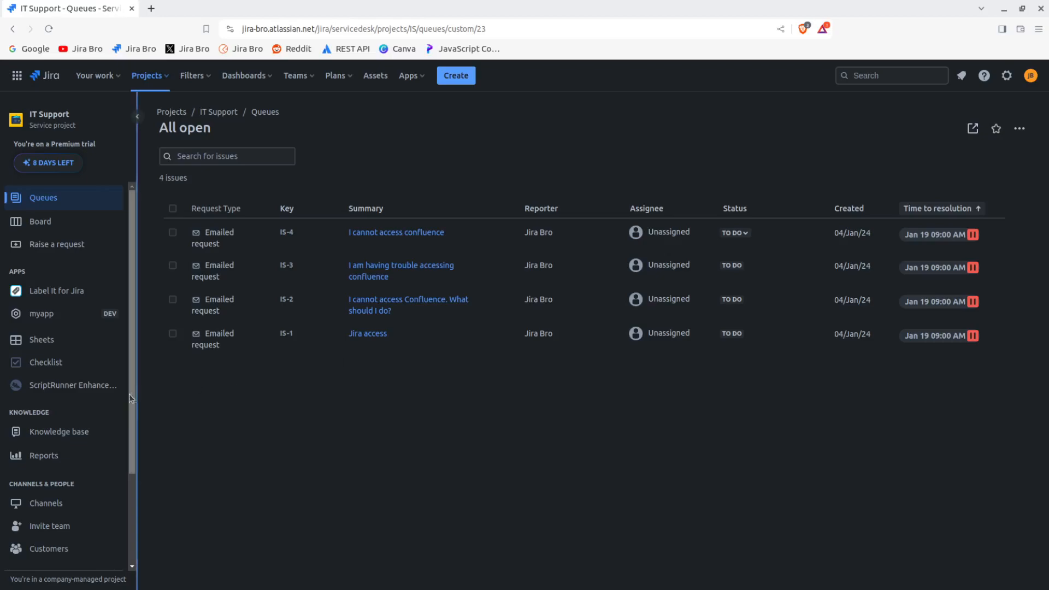
- Create a blank form in the IT Support project's settings
scroll(80, 433, "down", 3)
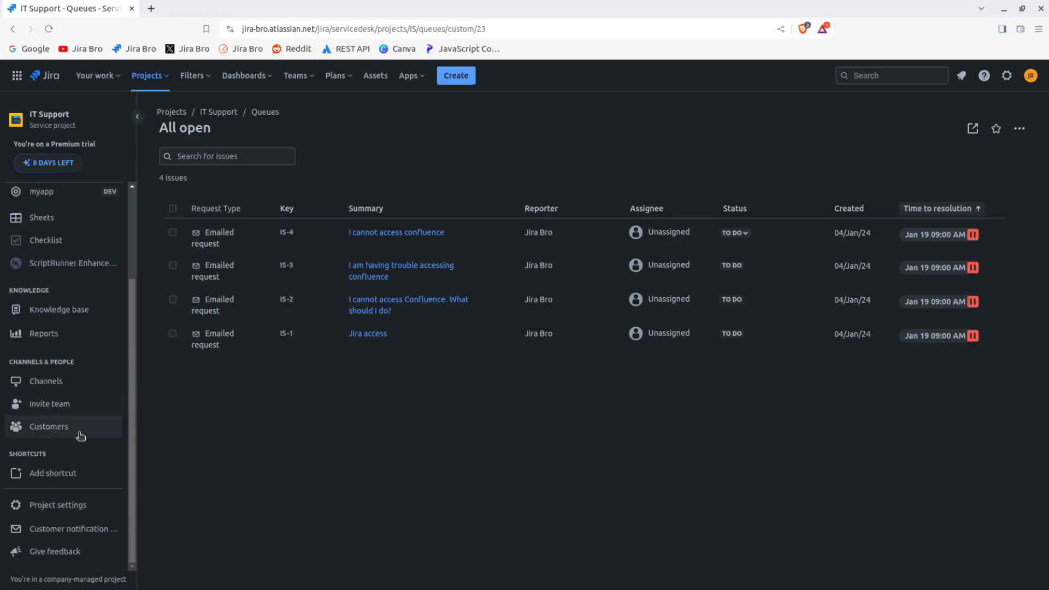
left_click(60, 504)
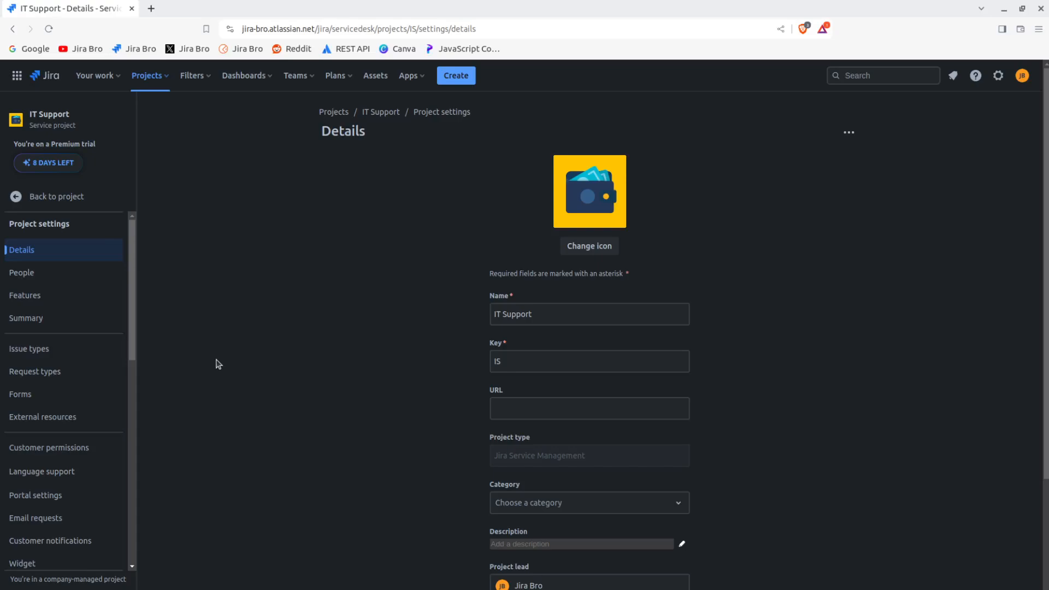
left_click(83, 394)
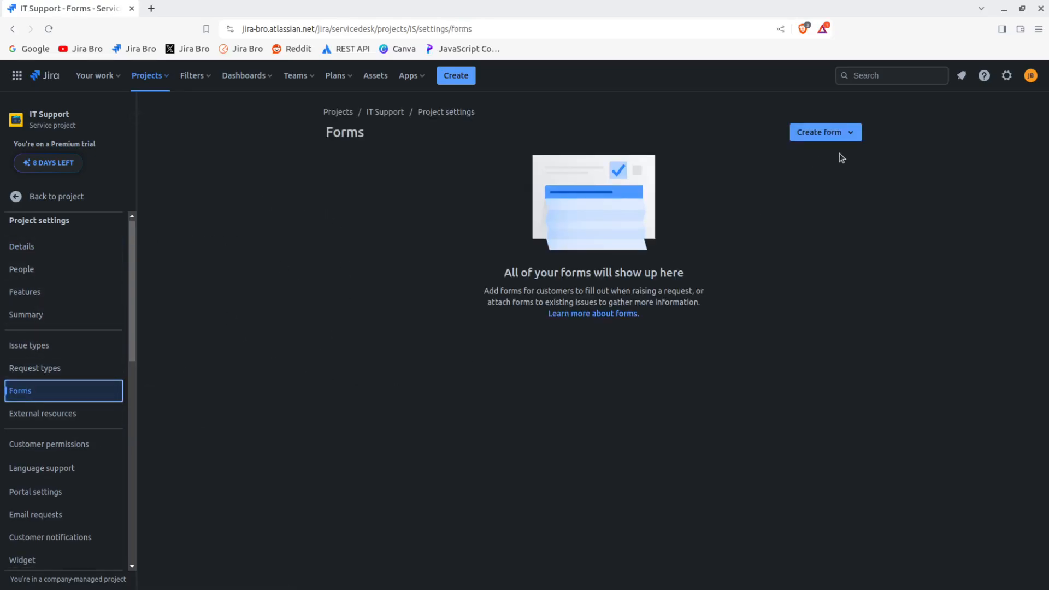
left_click(849, 134)
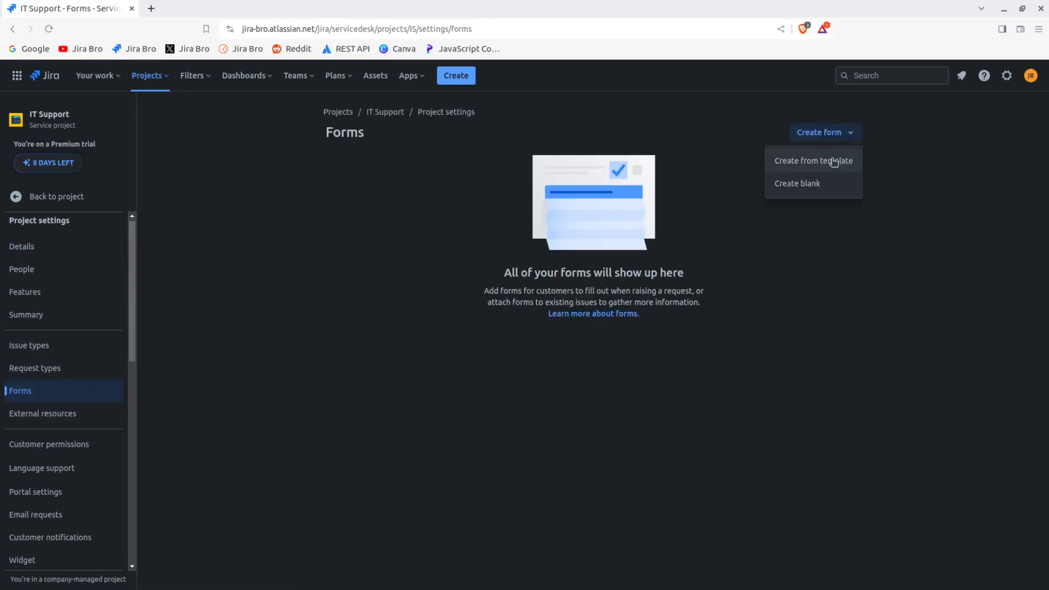
left_click(803, 187)
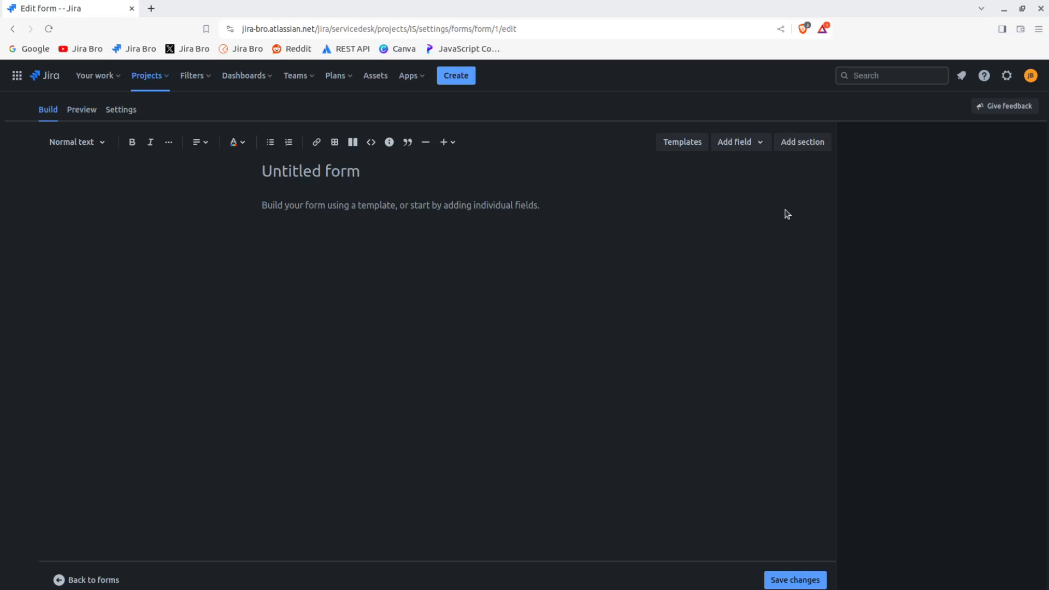
- Browse the form template gallery across its categories and return to the blank form
left_click(674, 141)
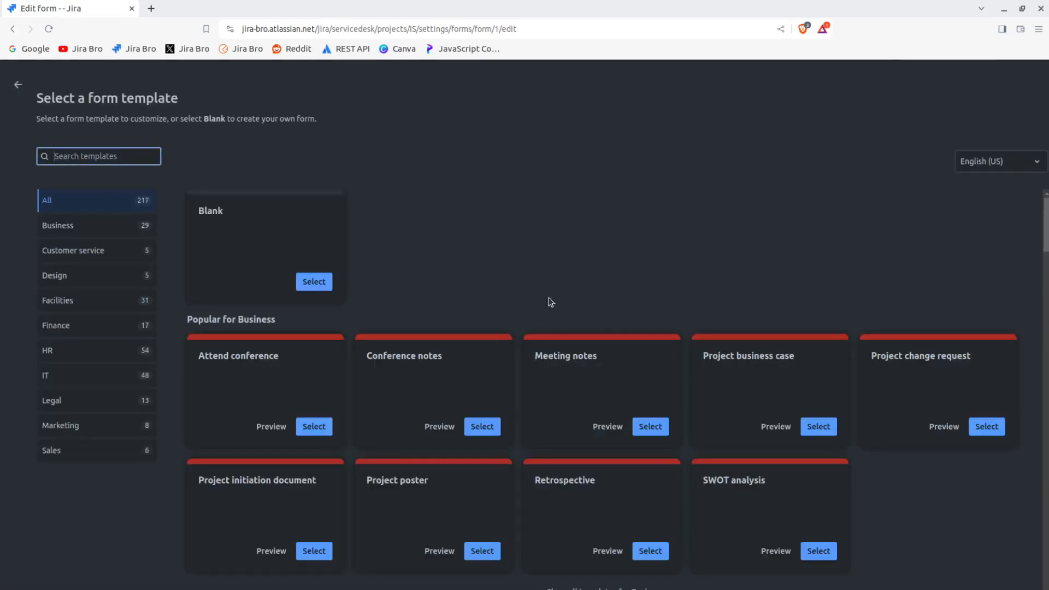
scroll(579, 283, "down", 5)
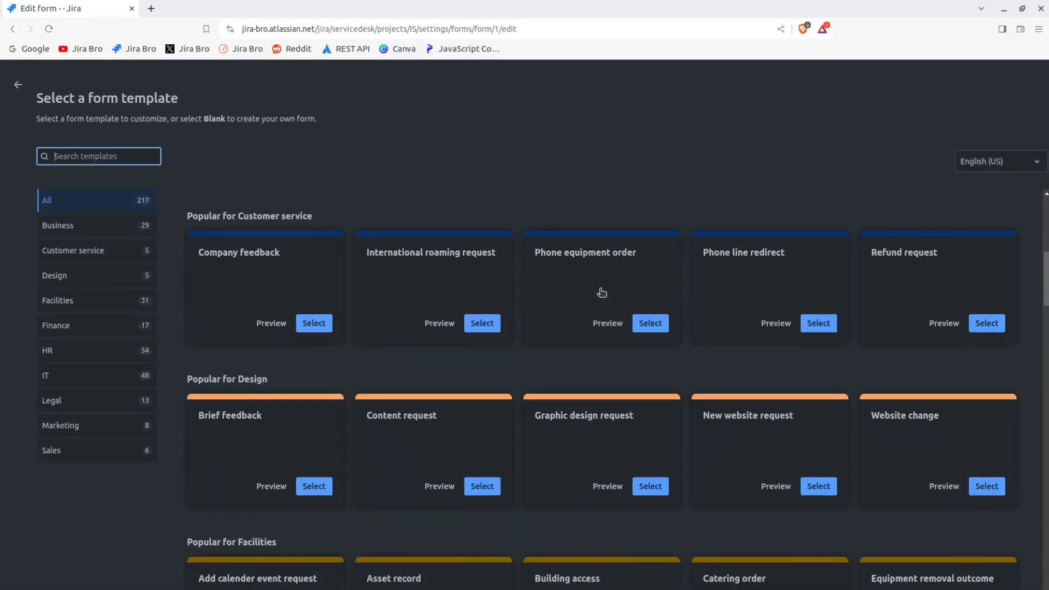
scroll(601, 293, "down", 15)
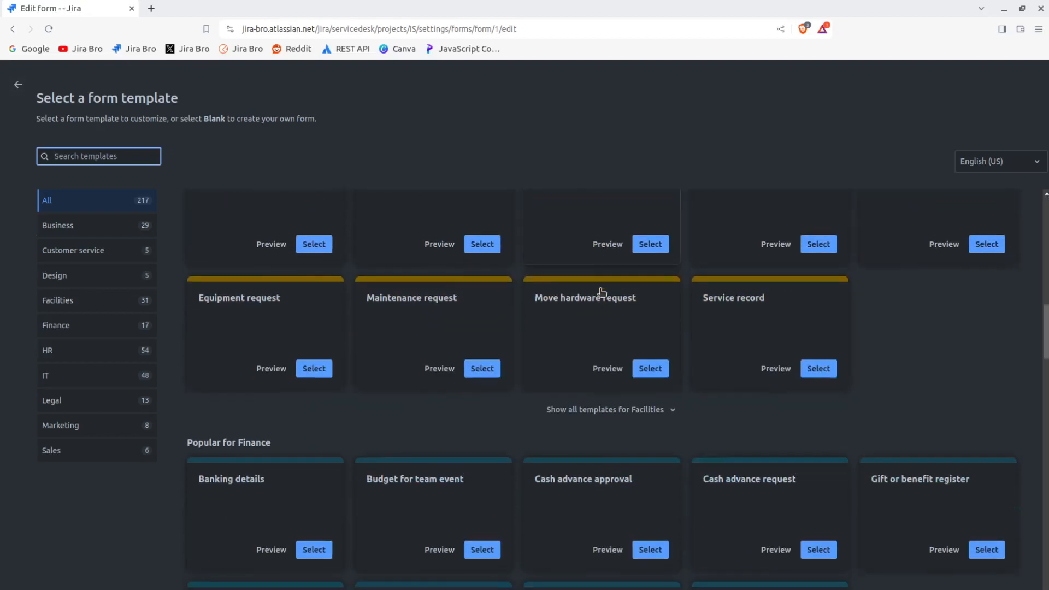
scroll(602, 292, "up", 14)
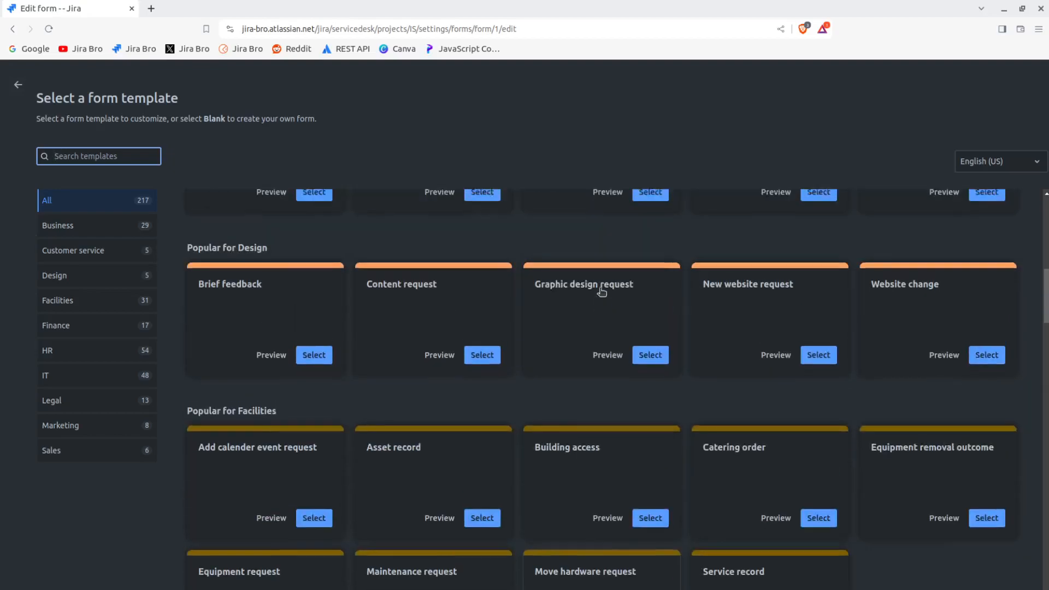
left_click(18, 85)
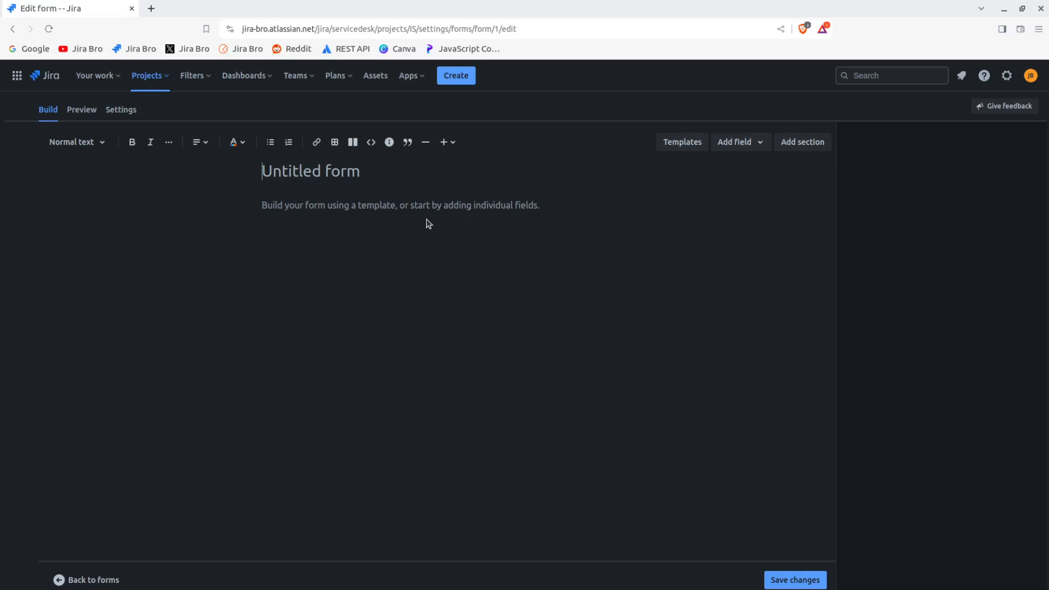
- Title the form "Hardware Ordering"
type("HAr")
key("BackSpace")
key("BackSpace")
type("r")
key("BackSpace")
type("ardware ")
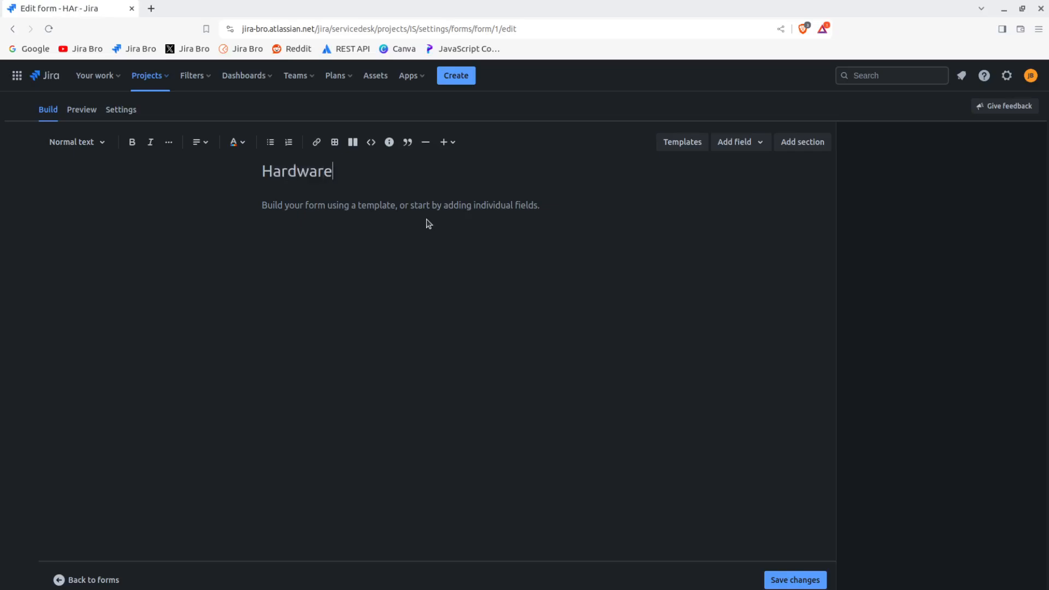
type("Ordering")
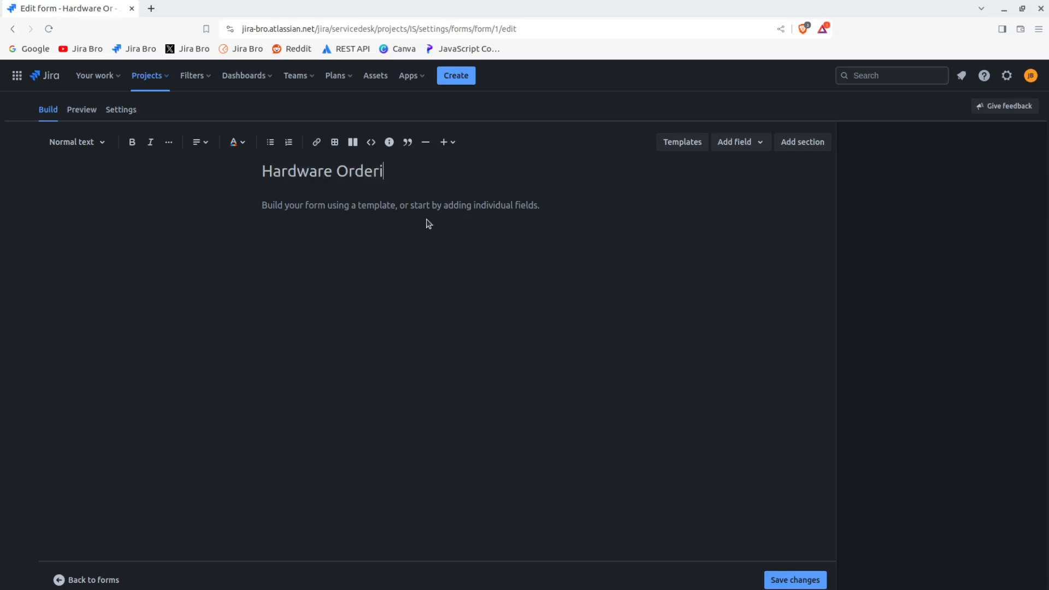
- Add a short text field to the form body with the display name "First Name"
left_click(446, 212)
left_click(717, 147)
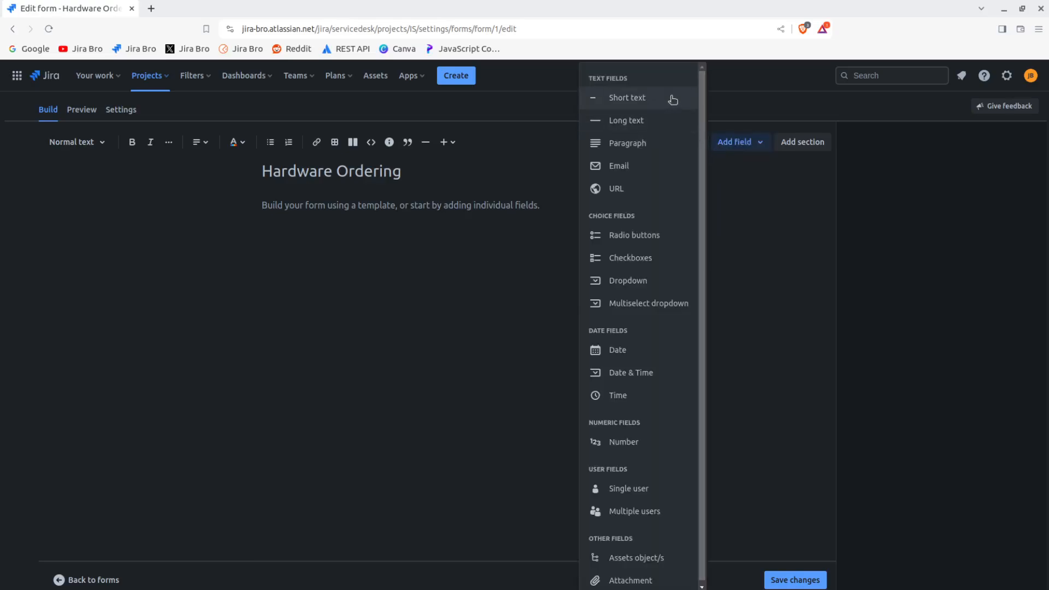
scroll(661, 280, "down", 1)
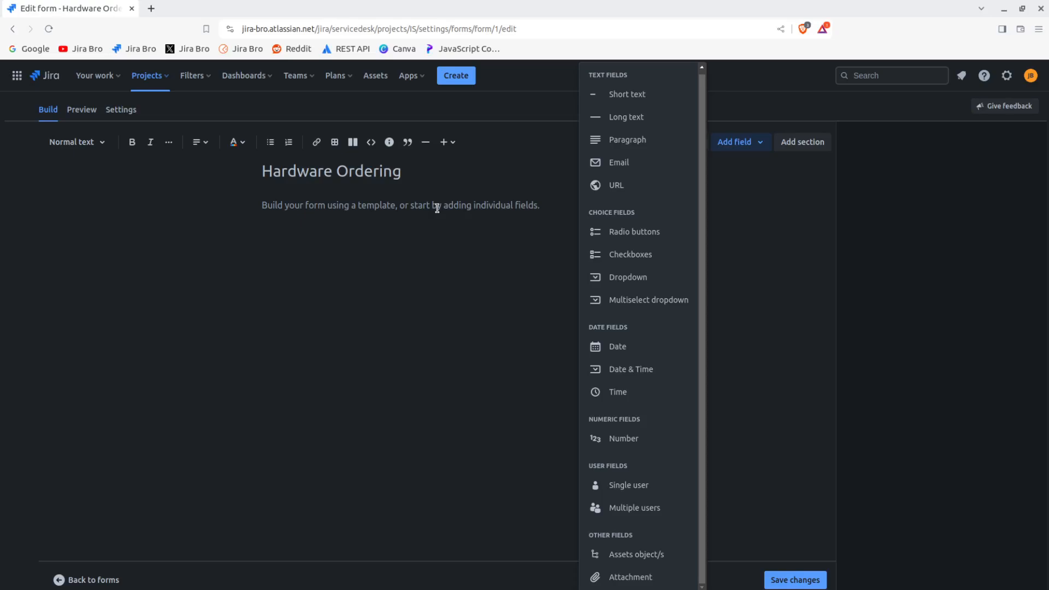
left_click(609, 96)
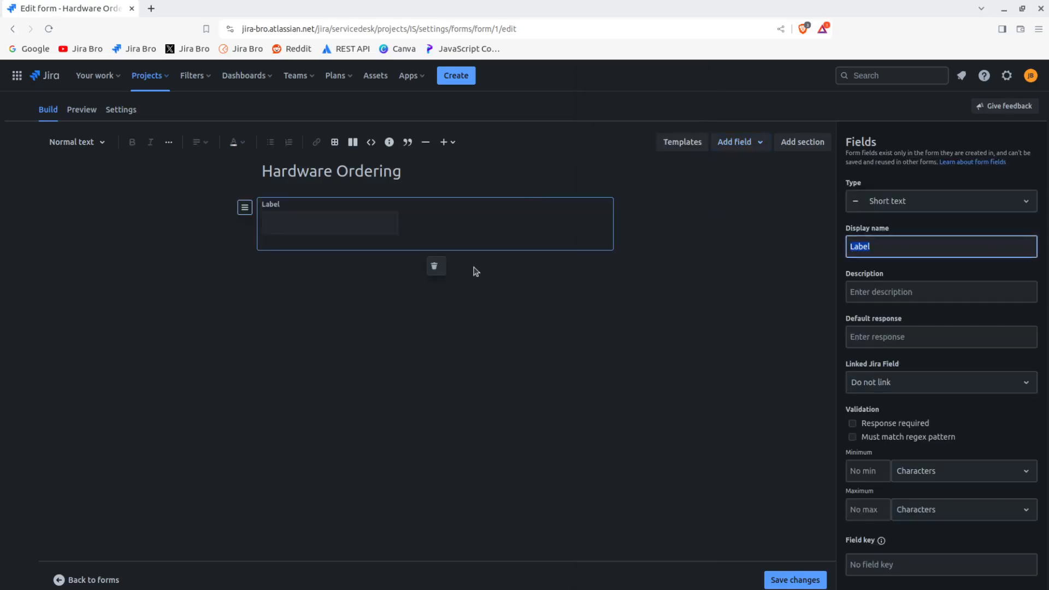
type("First NAme")
key("BackSpace")
key("BackSpace")
key("BackSpace")
type("ame")
- Make a response required for the First Name field and set its default response to "enter your first name..."
left_click(878, 295)
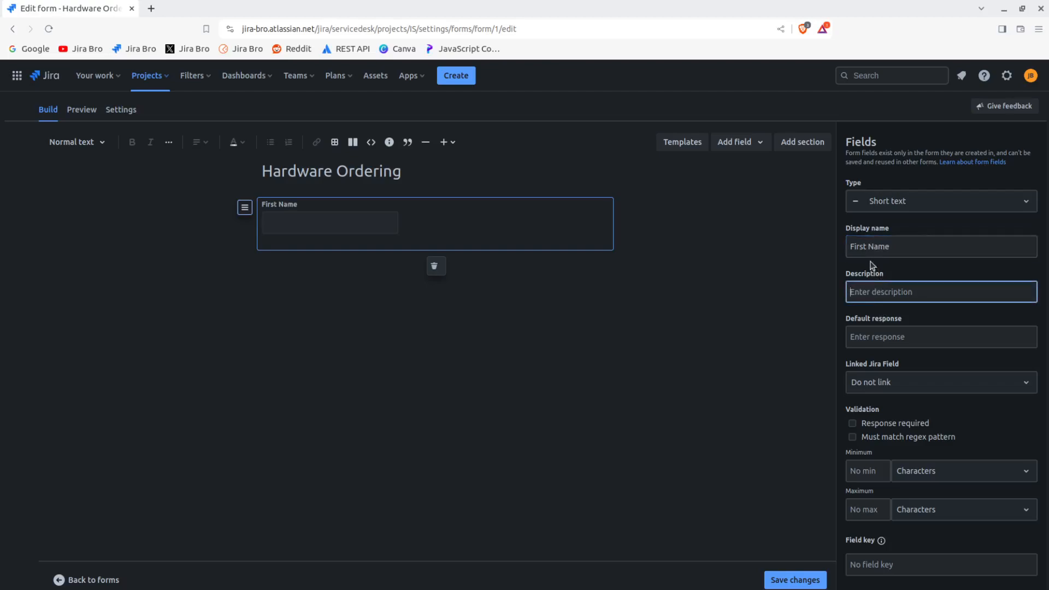
left_click_drag(847, 411, 885, 412)
left_click(852, 424)
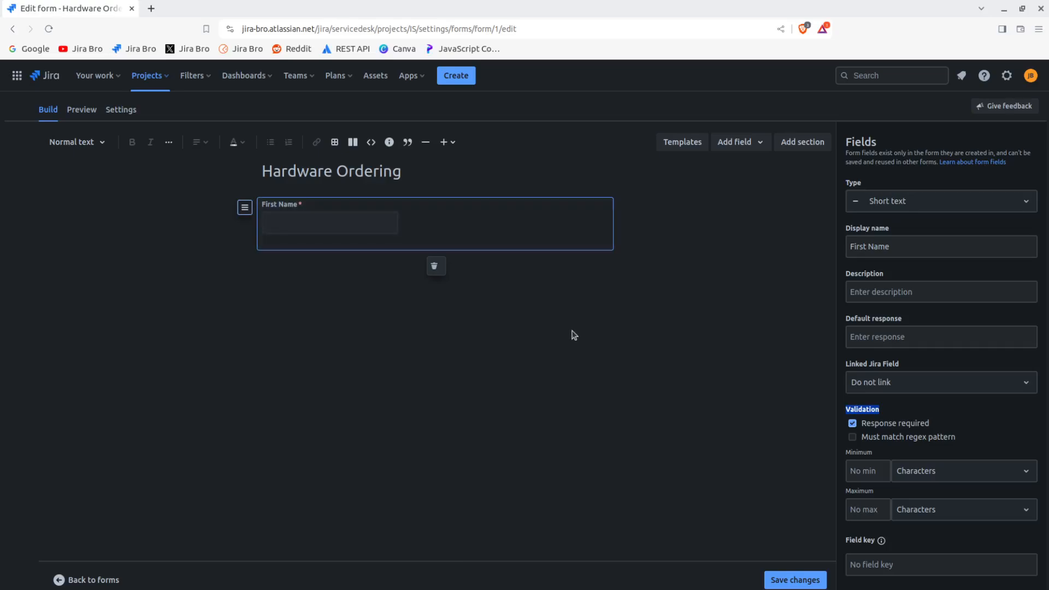
left_click(908, 336)
type("enter your first name...")
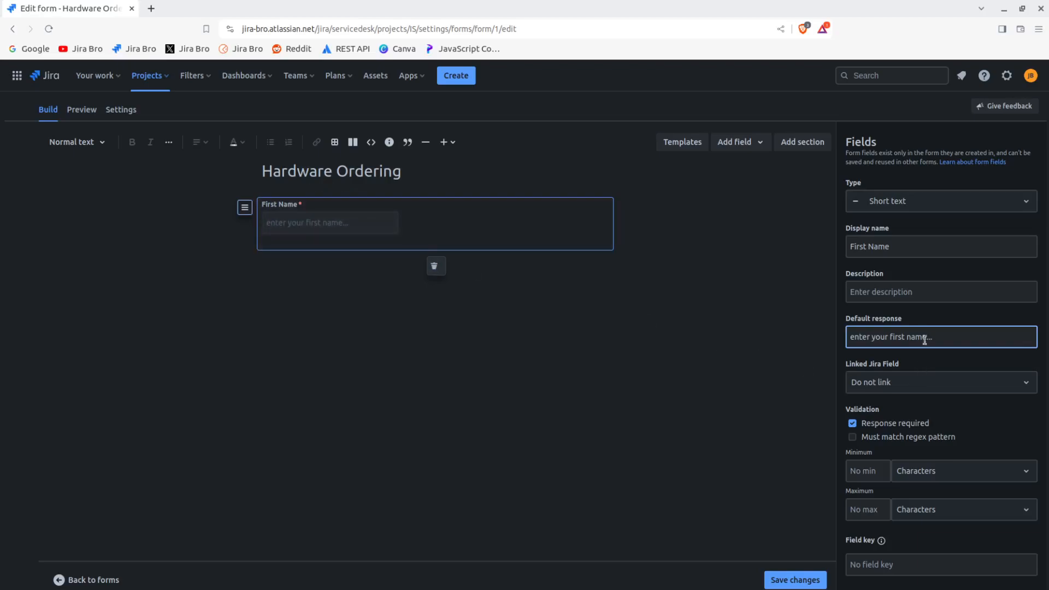
triple_click(893, 318)
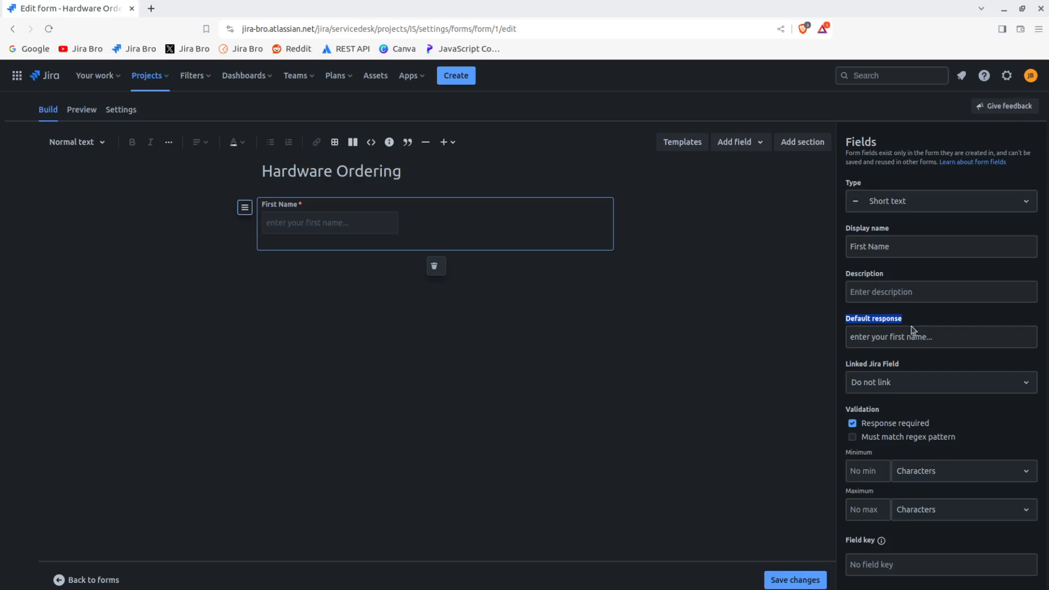
left_click(847, 363)
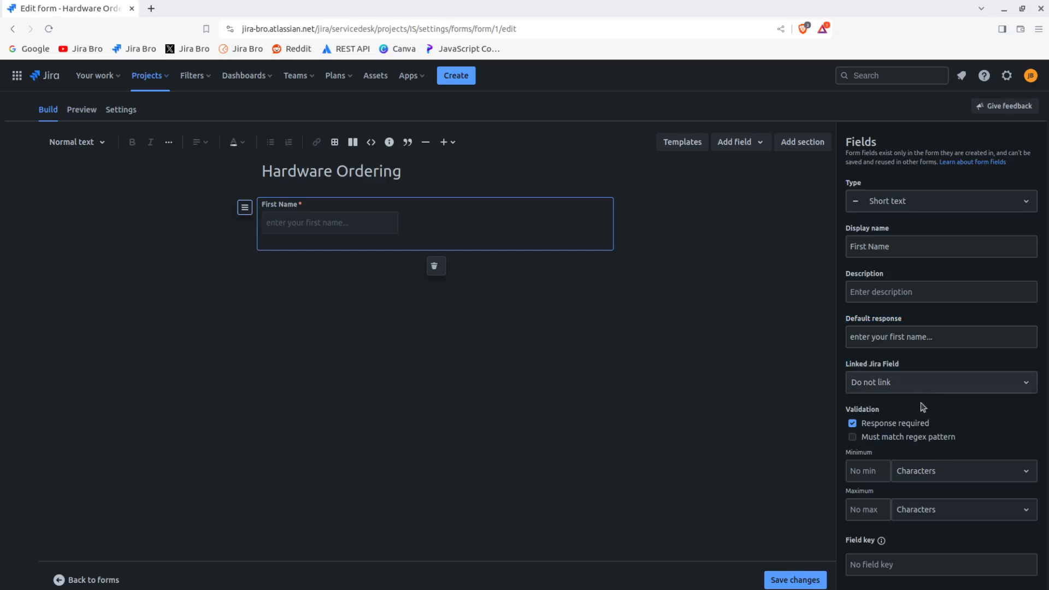
left_click(440, 297)
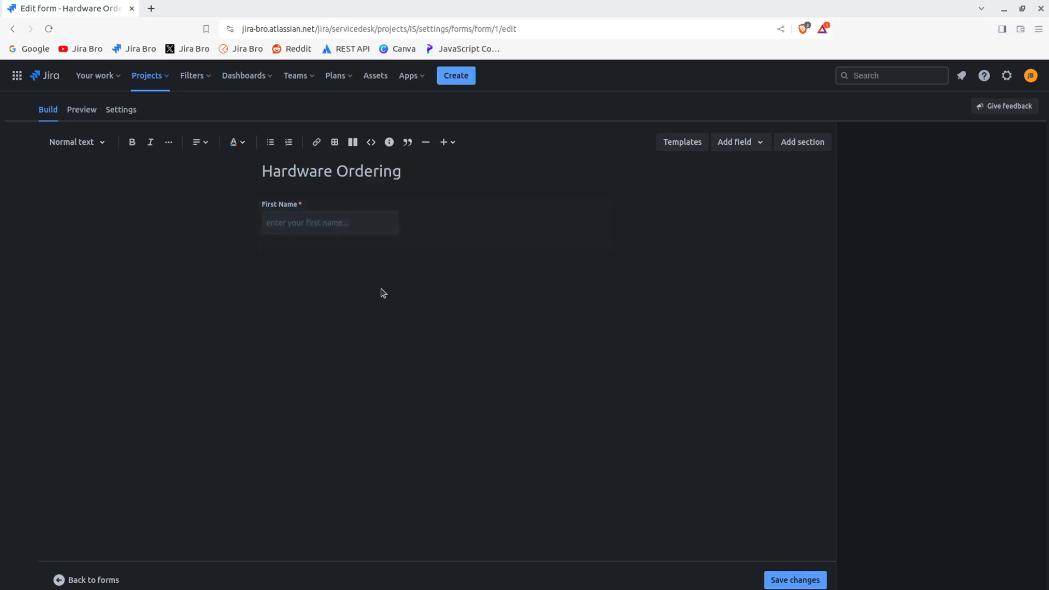
- Add a required short text field named "Last Name" with the default response "enter your last name..."
left_click(745, 148)
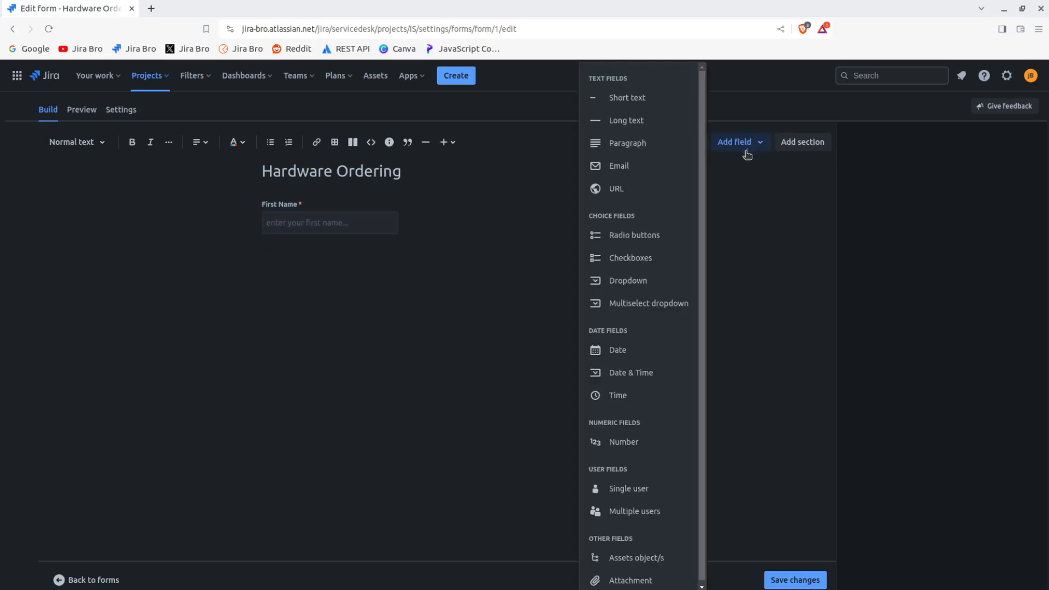
left_click(652, 97)
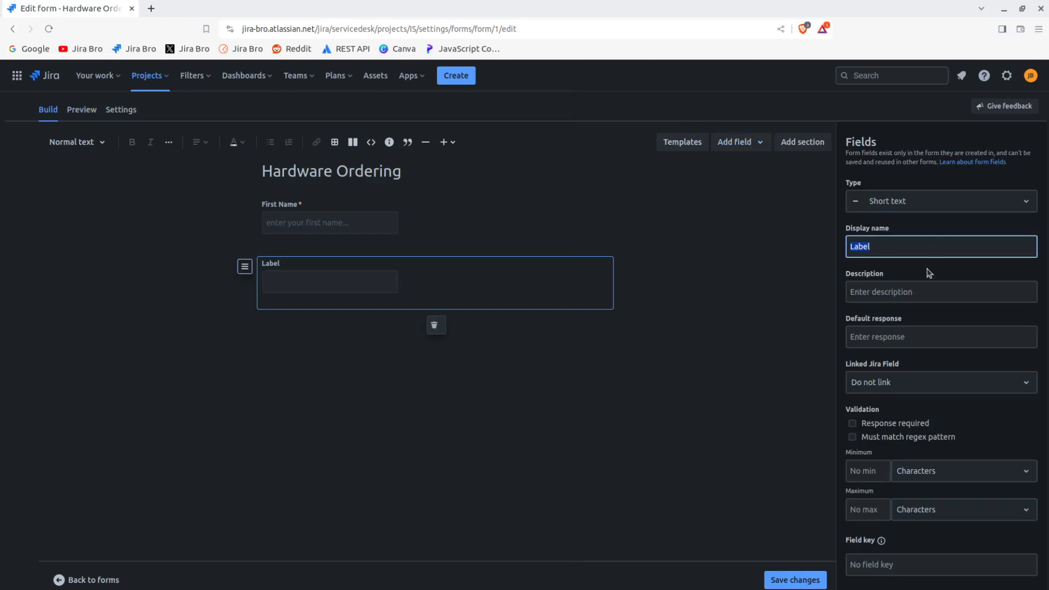
type("Last Name")
left_click(899, 335)
type("enter your last name...")
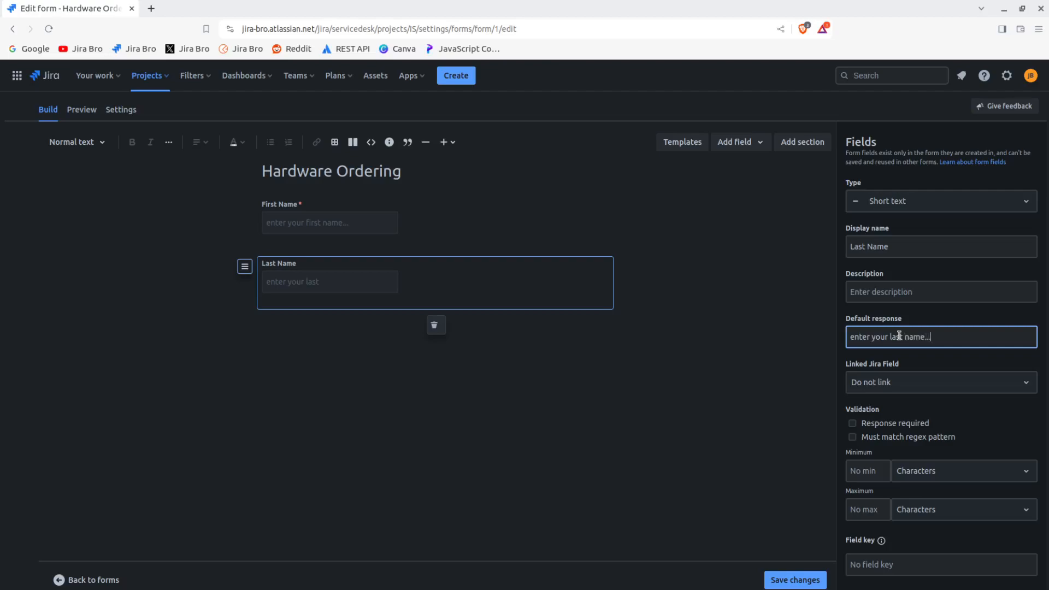
left_click(853, 425)
left_click(485, 378)
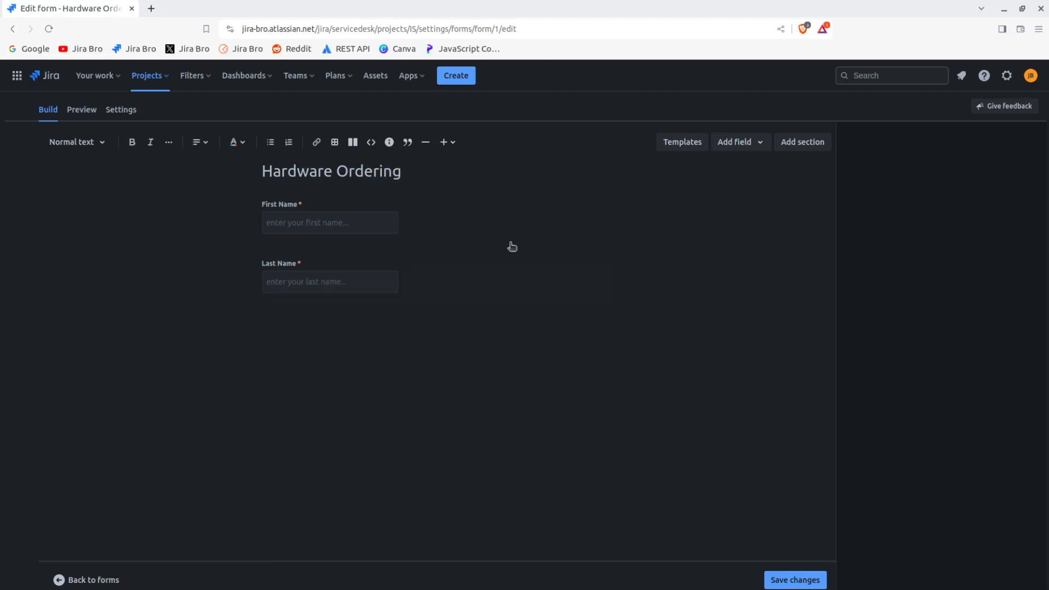
- Add an Email field with the display name "E-mail" and make its response required
left_click(735, 143)
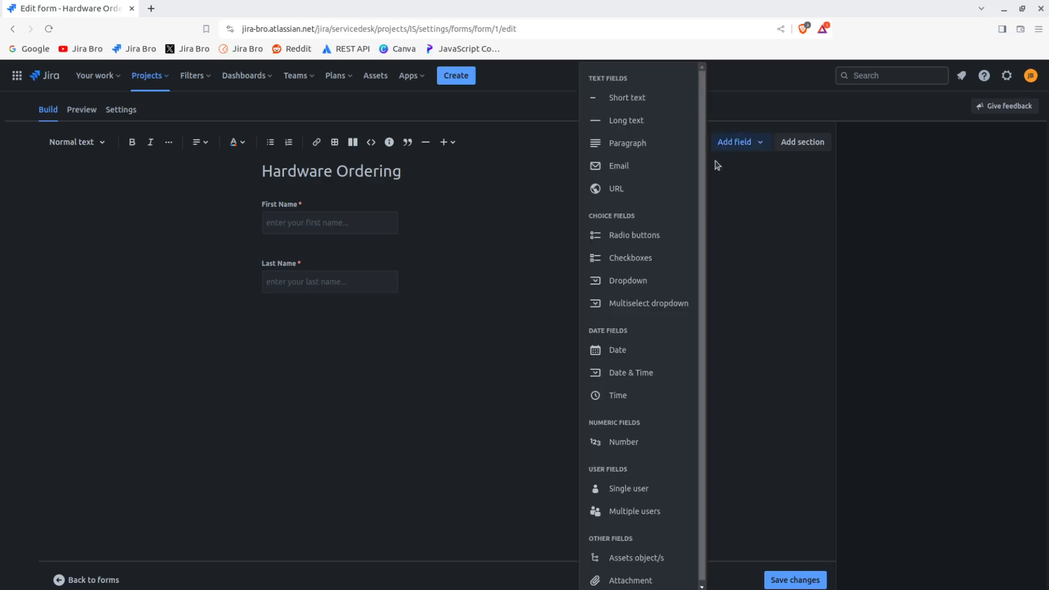
left_click(663, 166)
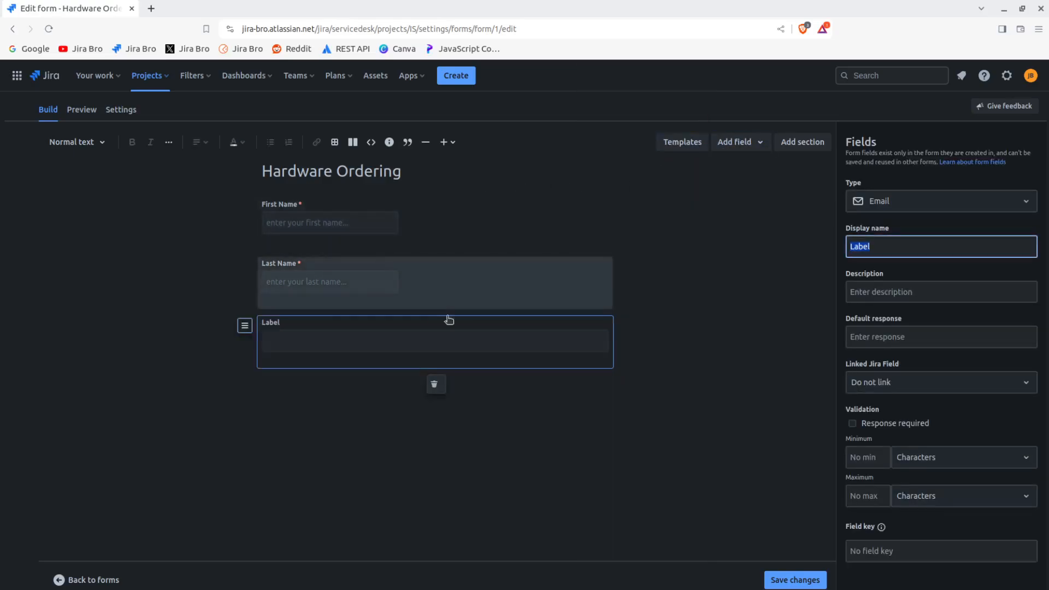
type("E-mail")
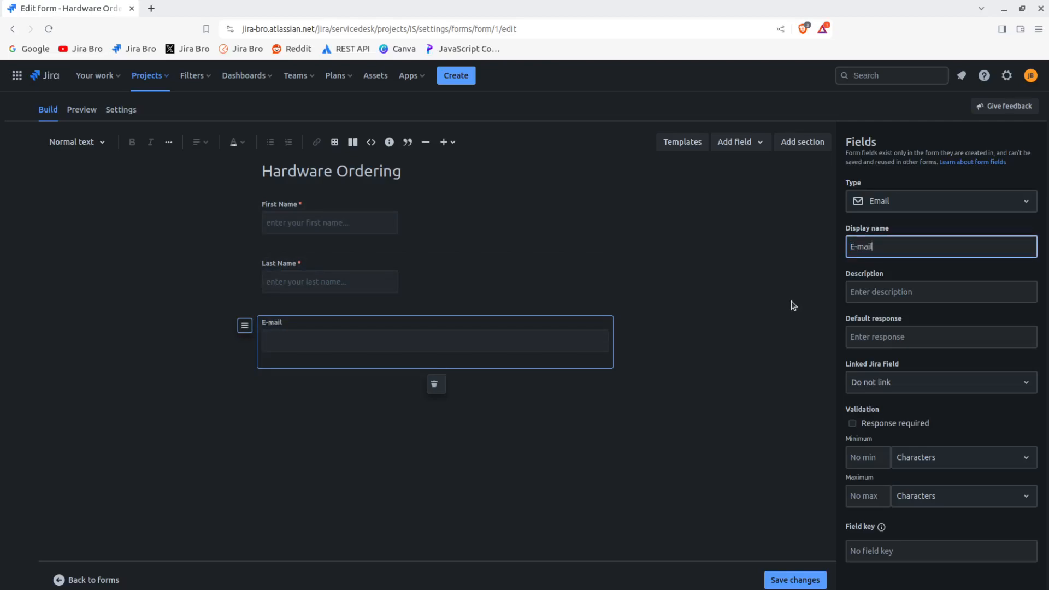
left_click(852, 423)
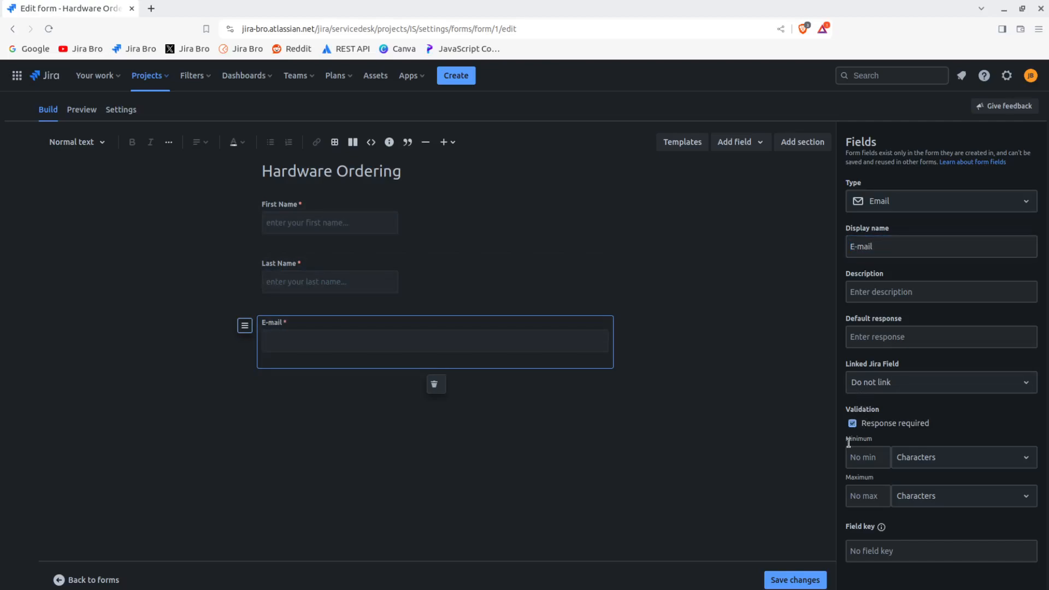
left_click(863, 298)
type("test")
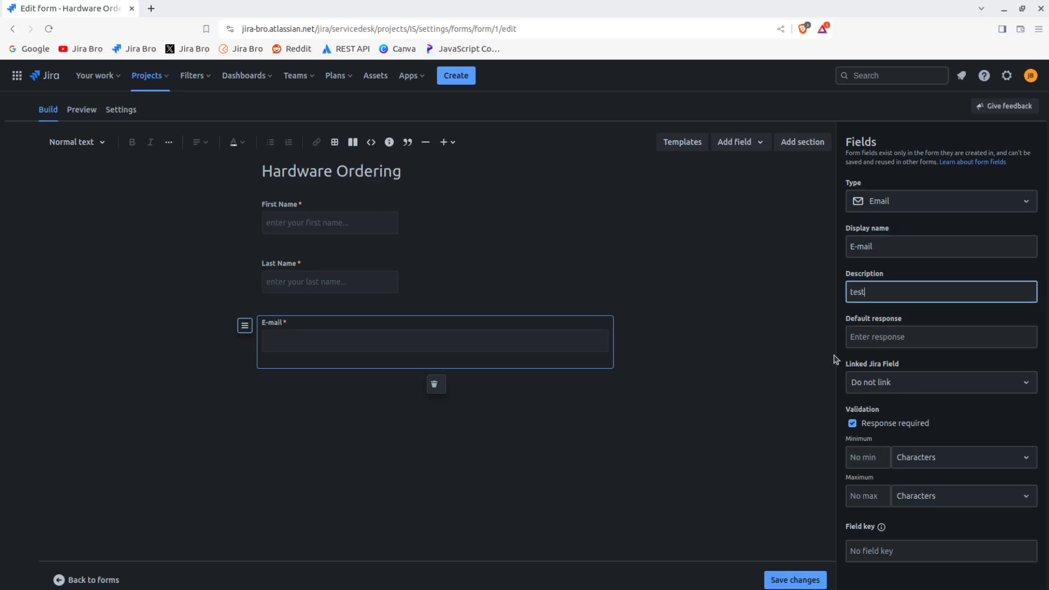
type("@test.com")
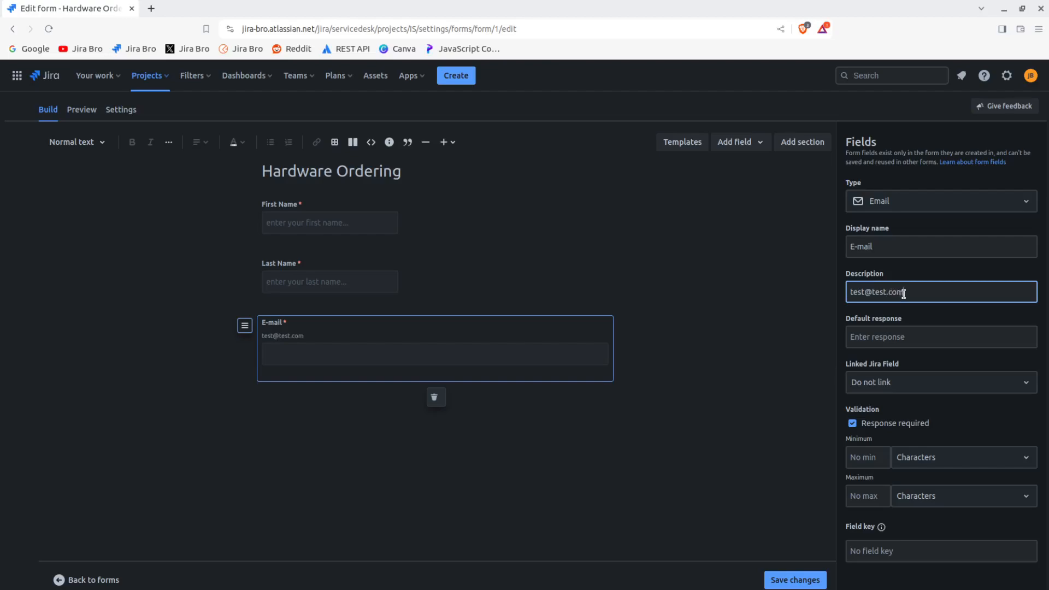
key("ctrl+a")
key("BackSpace")
- Set the E-mail field's default response to a sample e-mail address, with a response required
left_click(866, 338)
type("test@test.com")
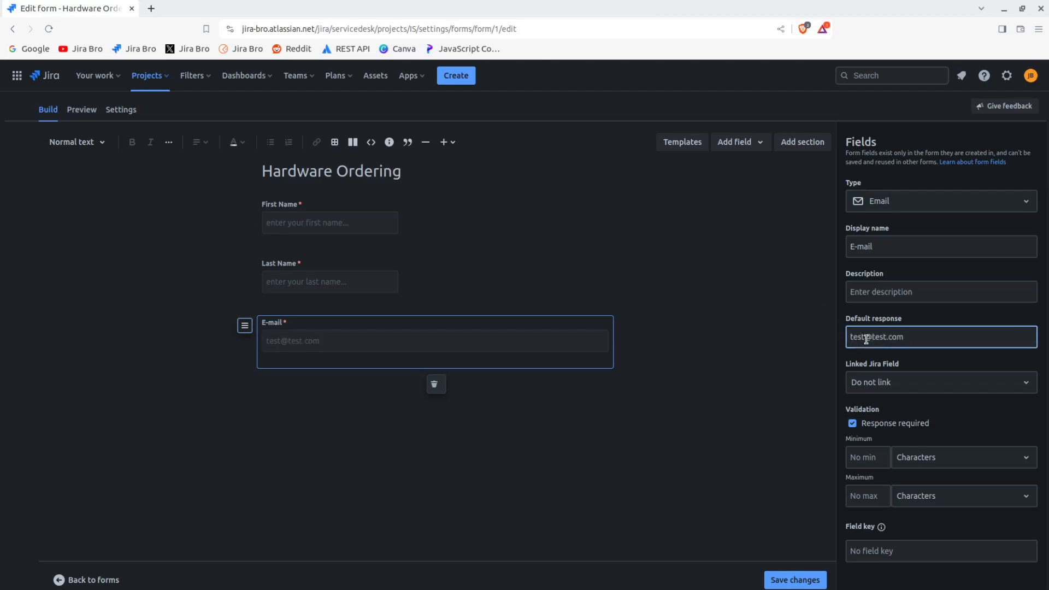
left_click(929, 423)
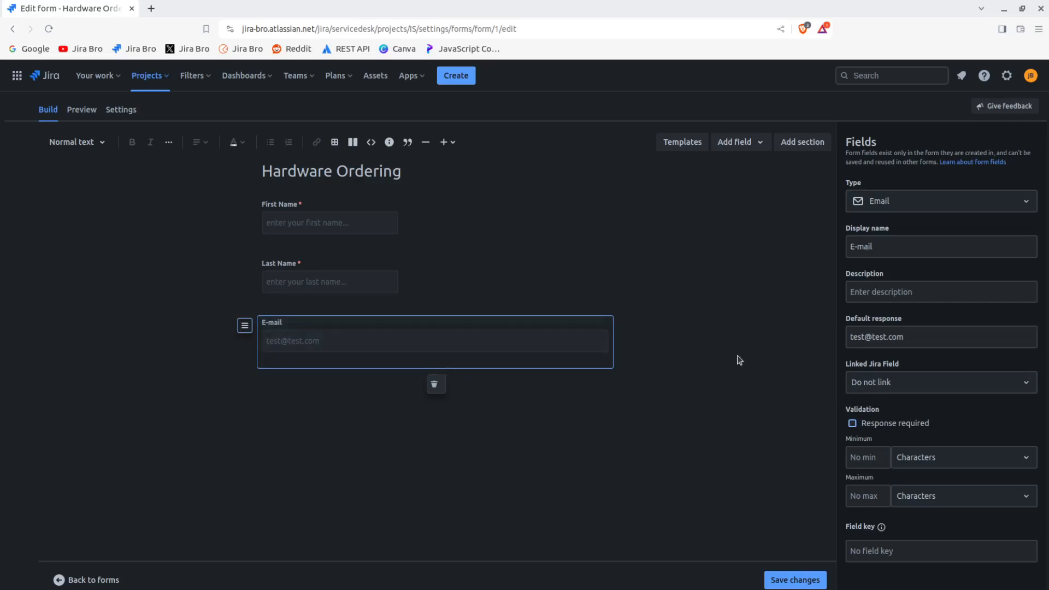
left_click(854, 425)
left_click(638, 451)
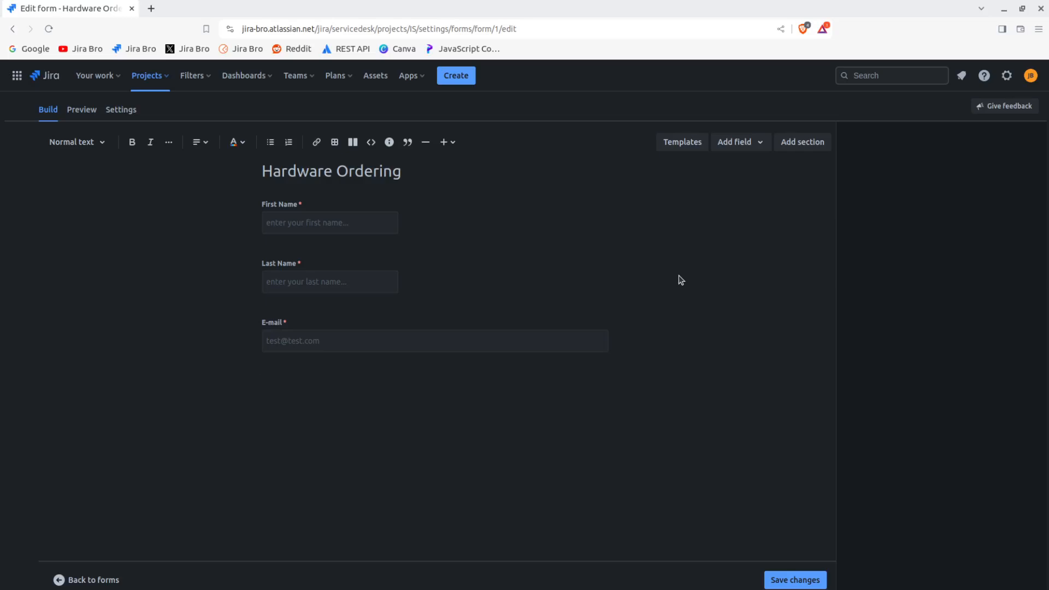
- Add a radio buttons field below the E-mail field with the display name "Which type of order is this?"
left_click(750, 144)
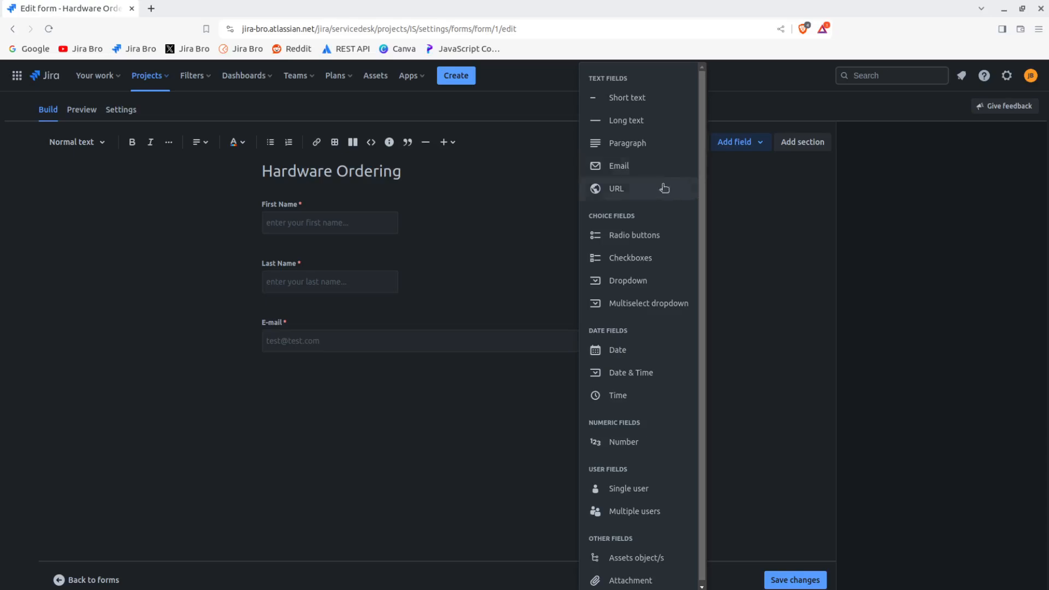
scroll(649, 384, "down", 1)
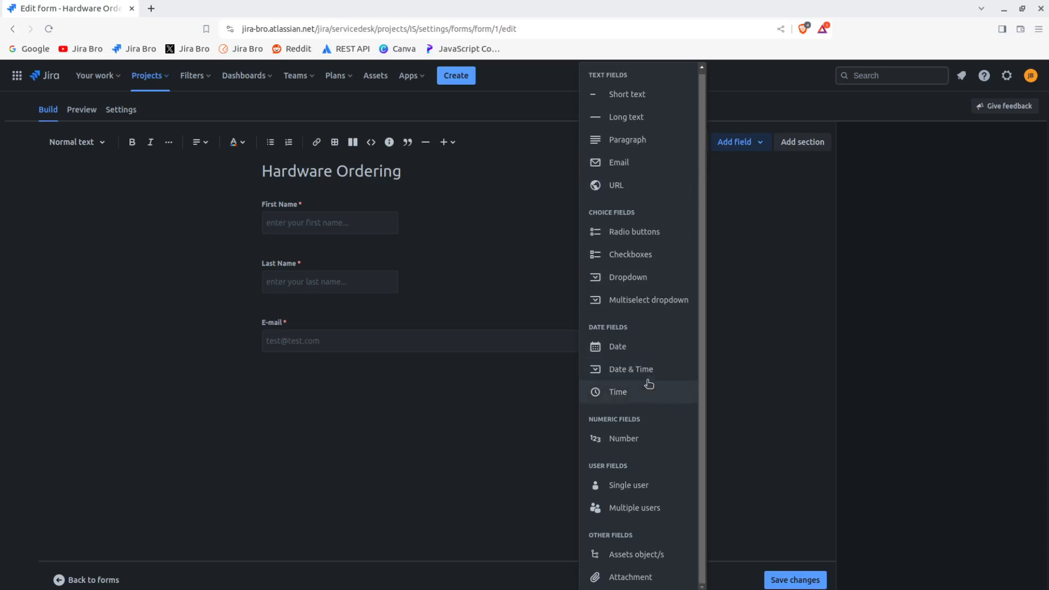
left_click(636, 233)
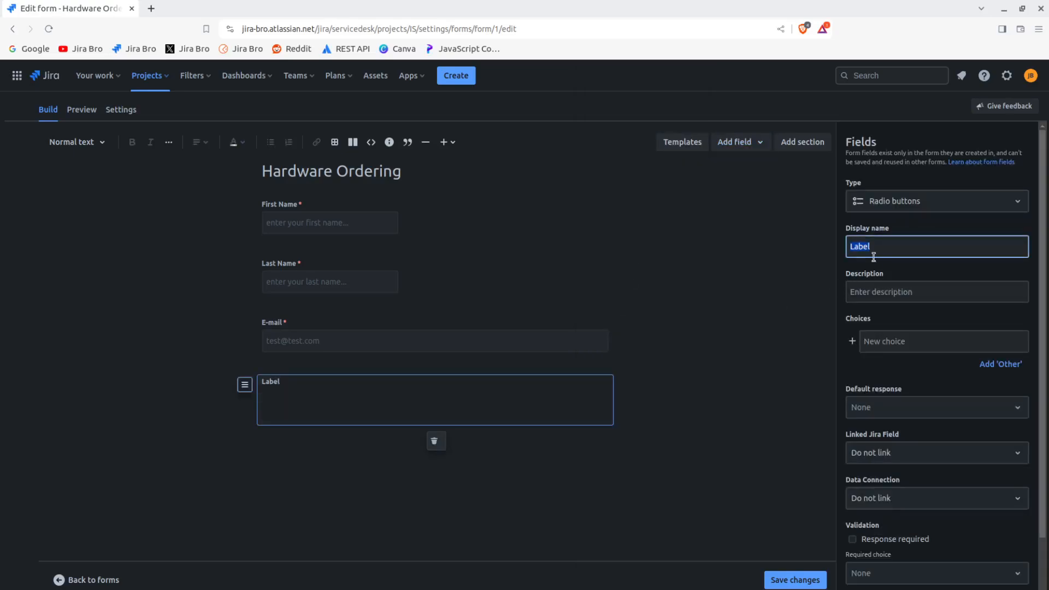
type("Which type of order is this?")
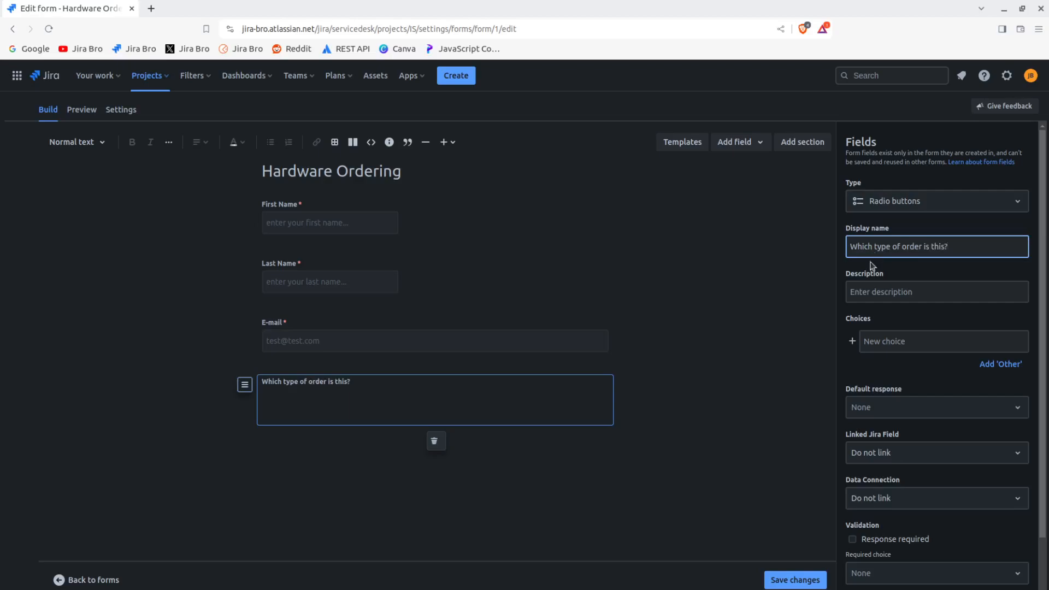
- Add the choices "Separate components" and "Whole configuration" to the order type field
left_click(875, 343)
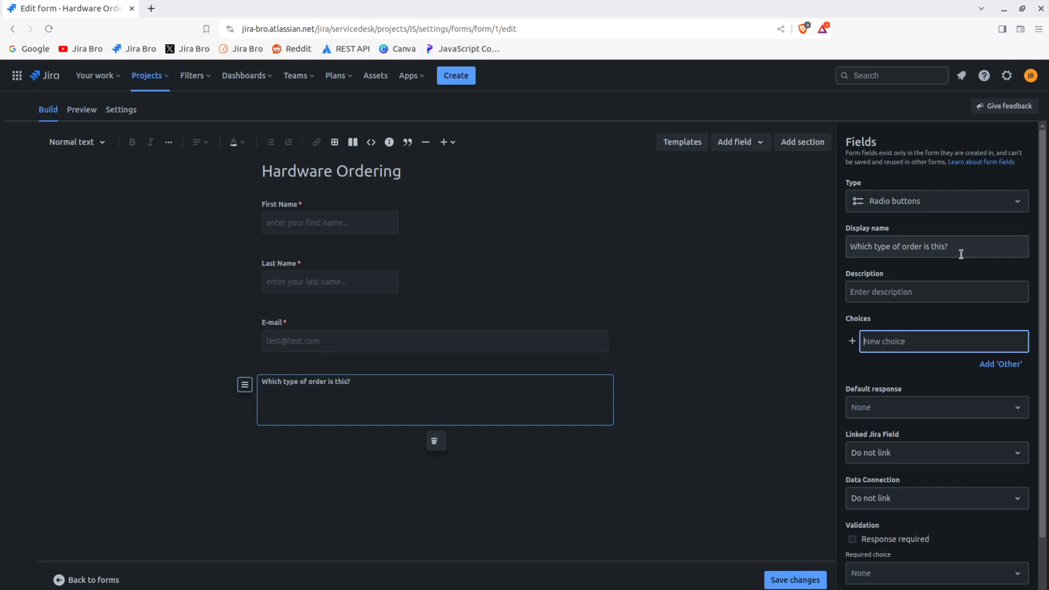
type("Separate components")
left_click(852, 341)
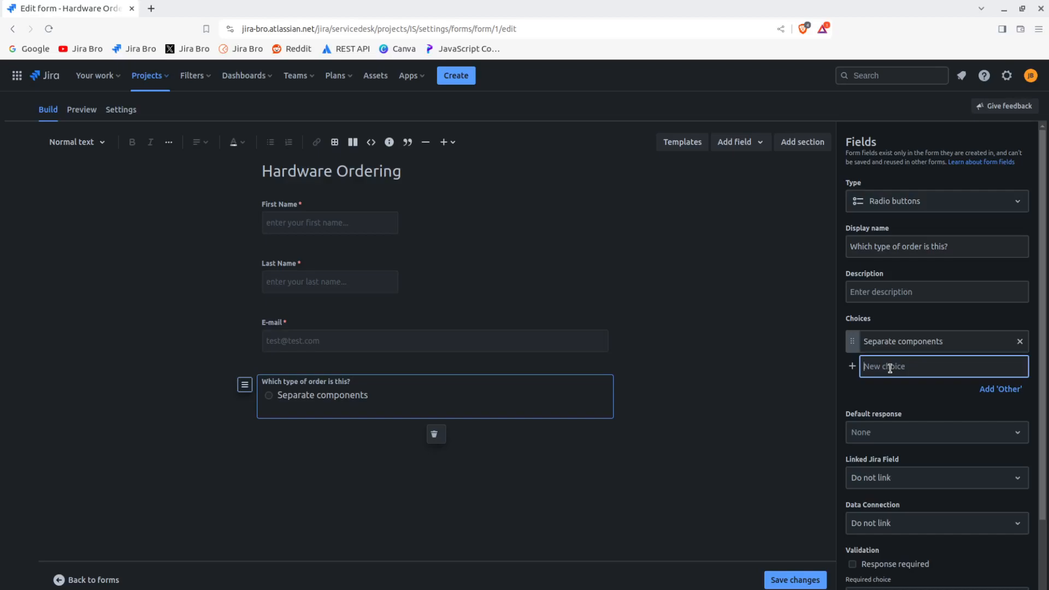
type("Whole configuration")
key("Return")
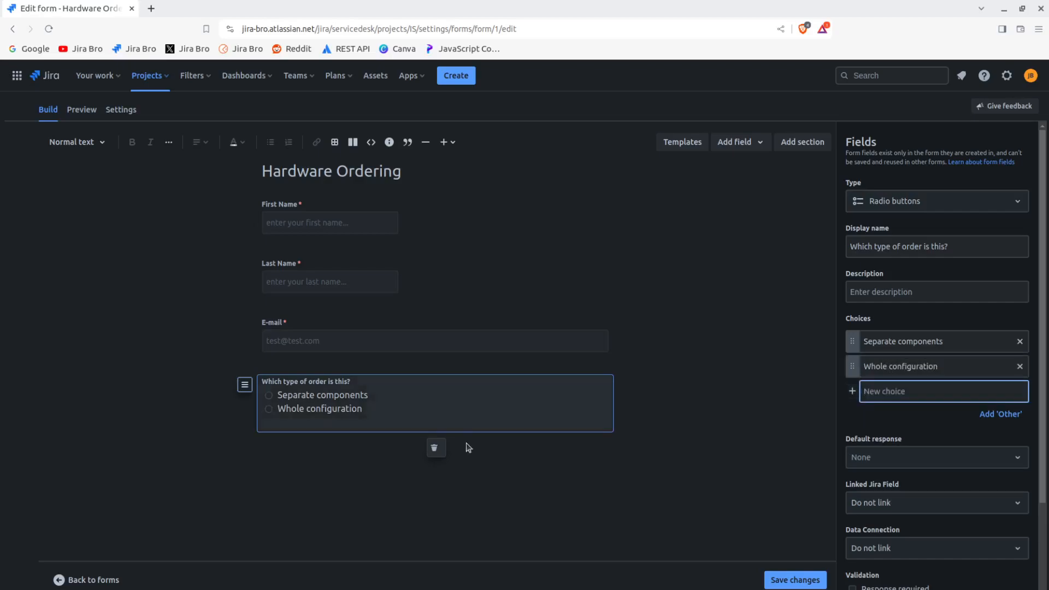
- Make a response required for the order type field, without selecting a specific required choice
scroll(887, 465, "down", 1)
scroll(886, 465, "down", 3)
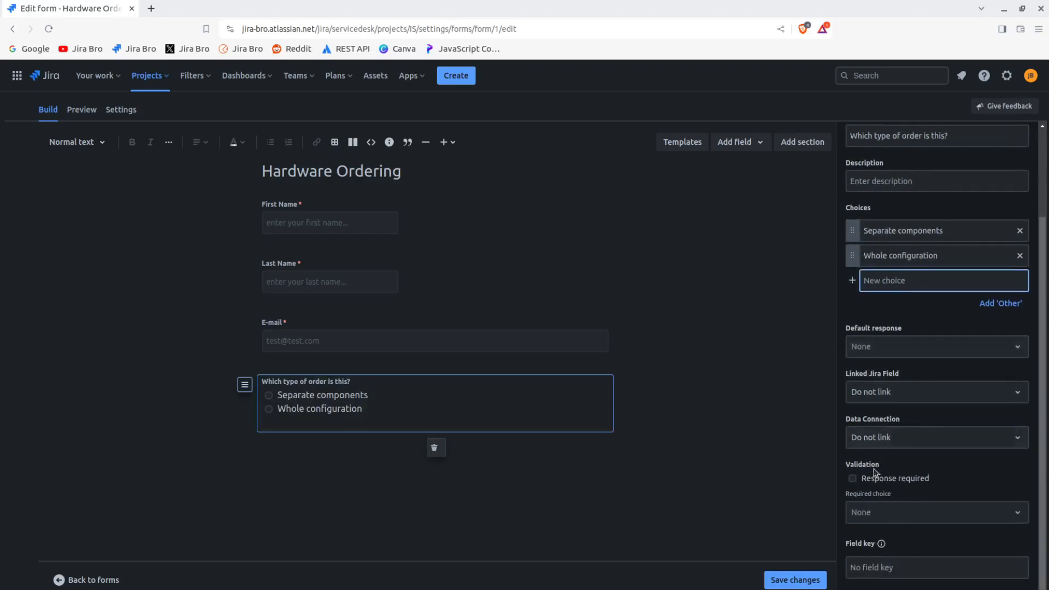
left_click(858, 479)
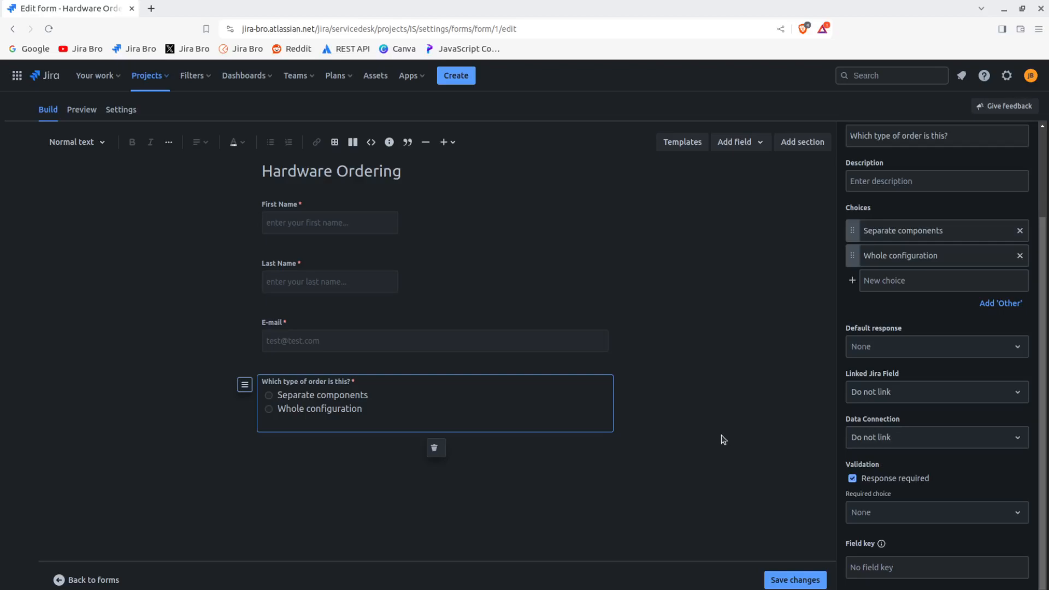
left_click(873, 511)
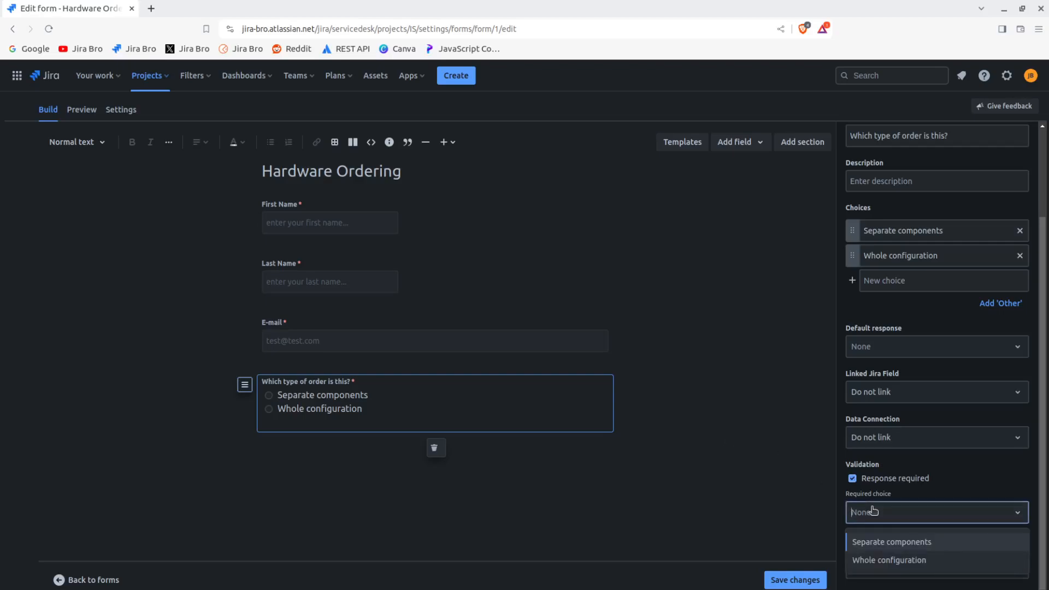
left_click(873, 510)
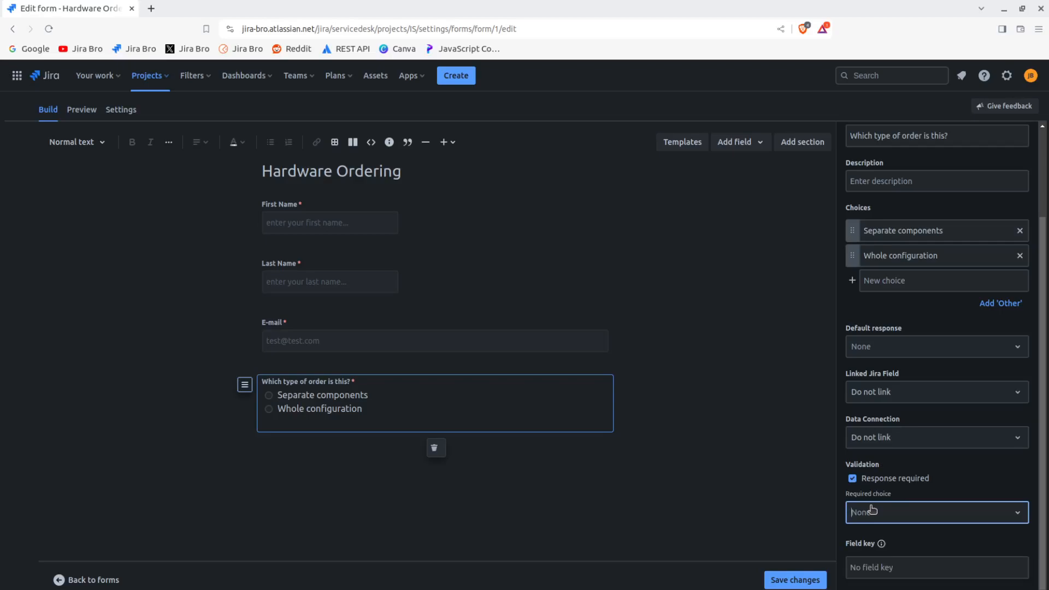
left_click(902, 477)
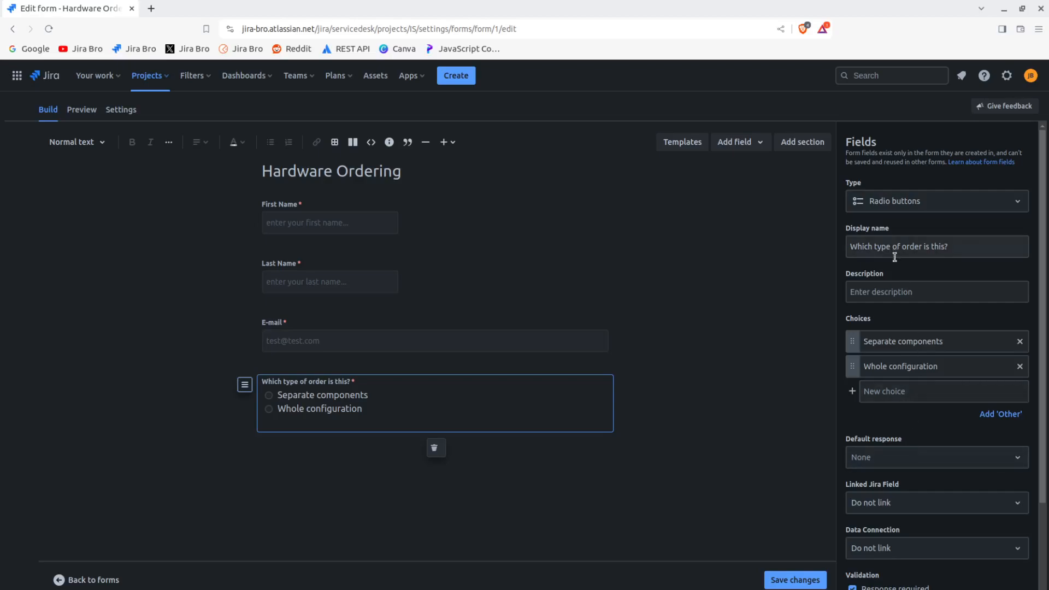
left_click(711, 456)
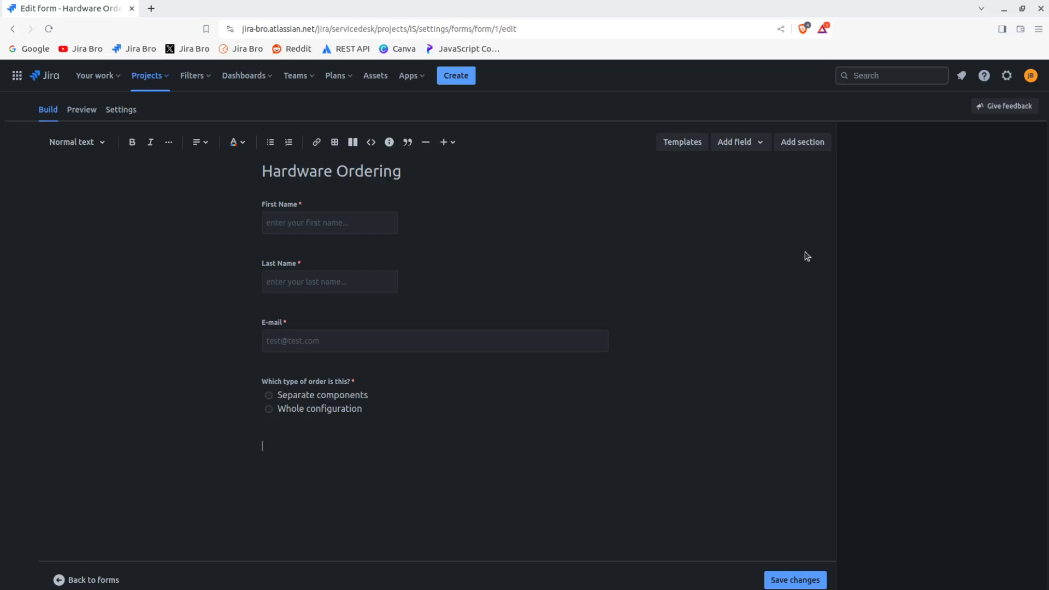
- Add a checkboxes field below the order type field with the display name "Other accessories"
left_click(751, 149)
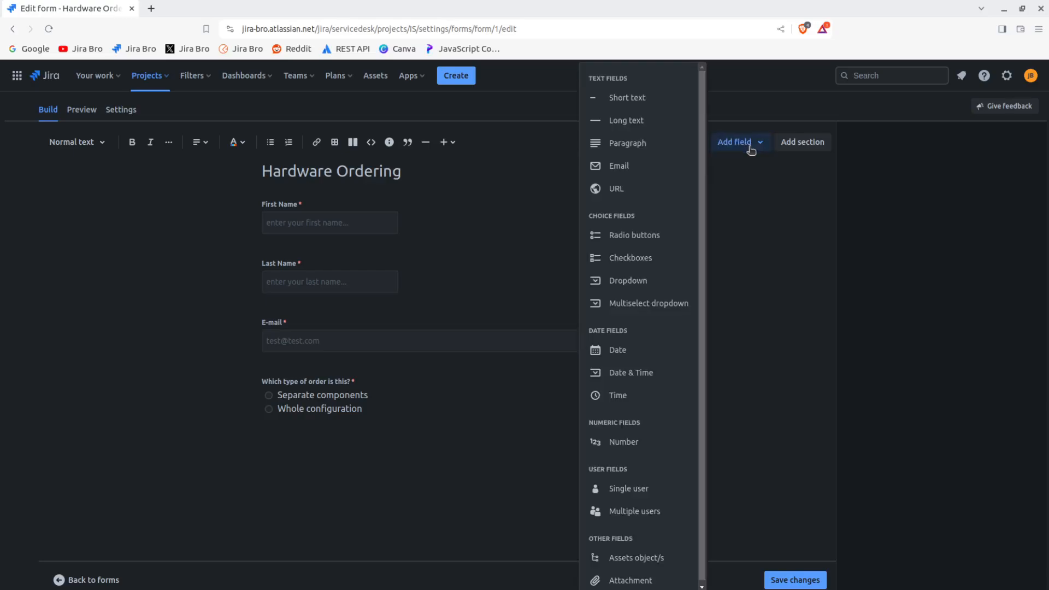
left_click(654, 256)
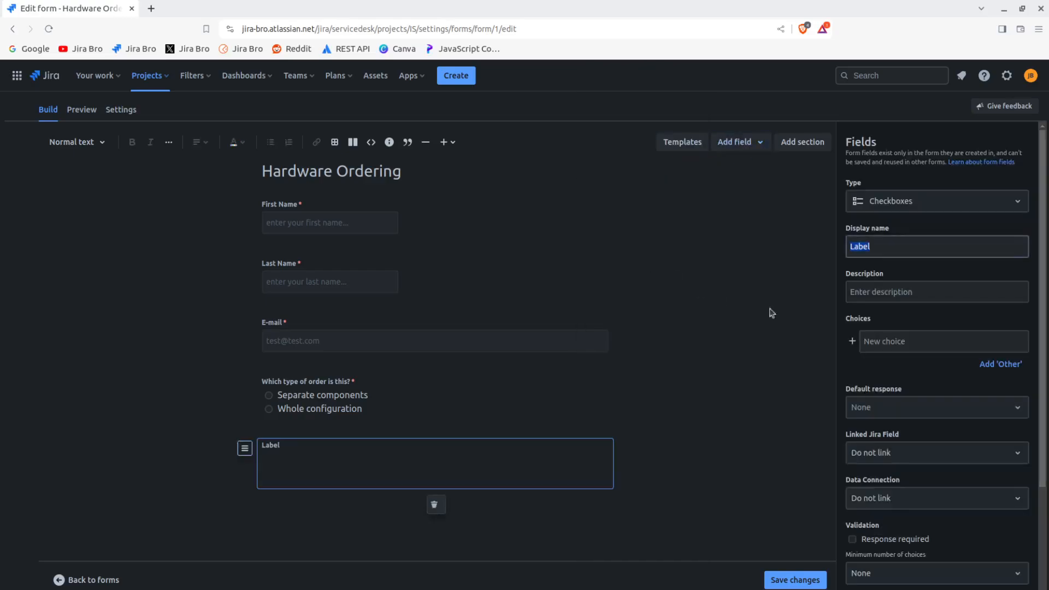
type("Oth")
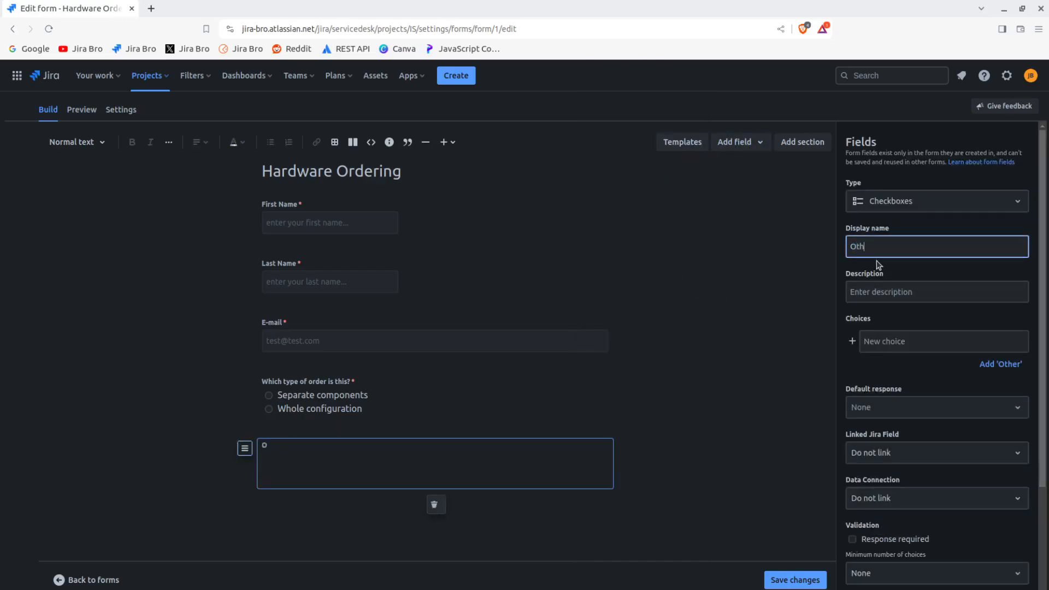
type("er accessories")
- Give the Other accessories field the choices "Keyboard", "Mouse", "Chair" and "Headphones"
left_click(885, 340)
type("Keyboard")
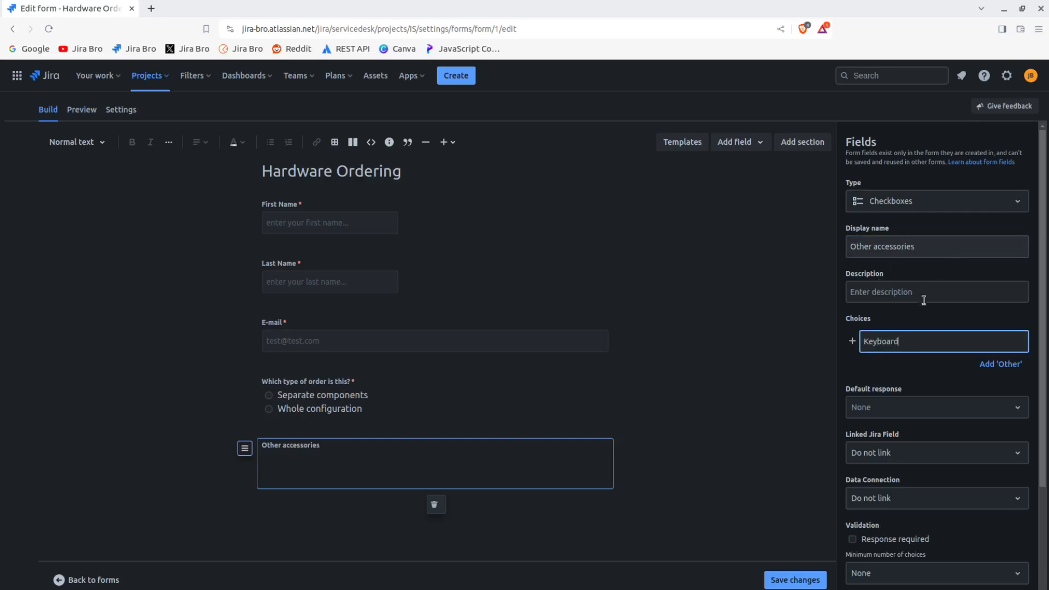
left_click(852, 340)
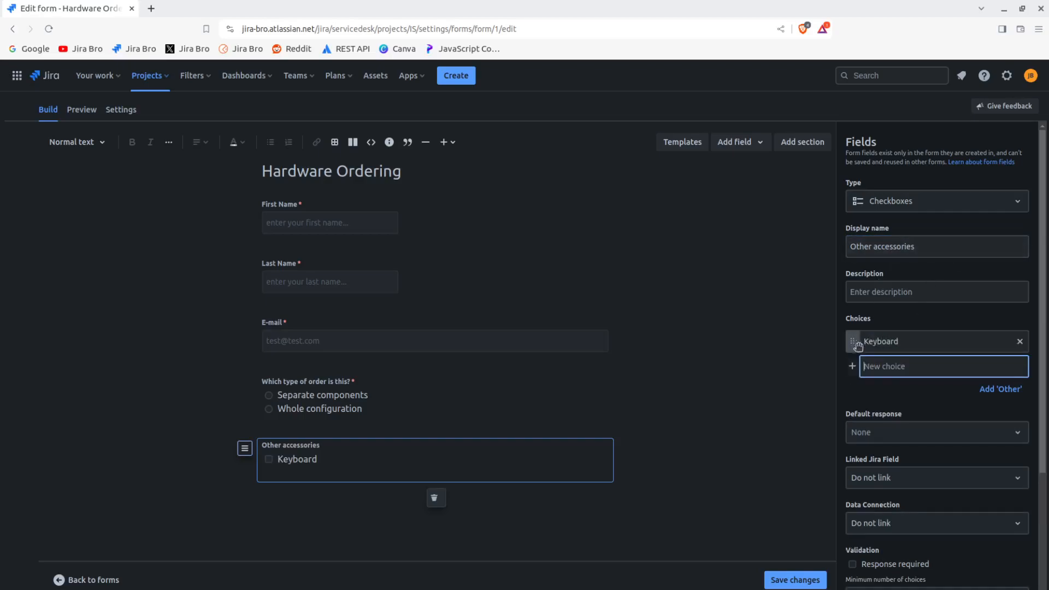
type("Mouse")
left_click(852, 366)
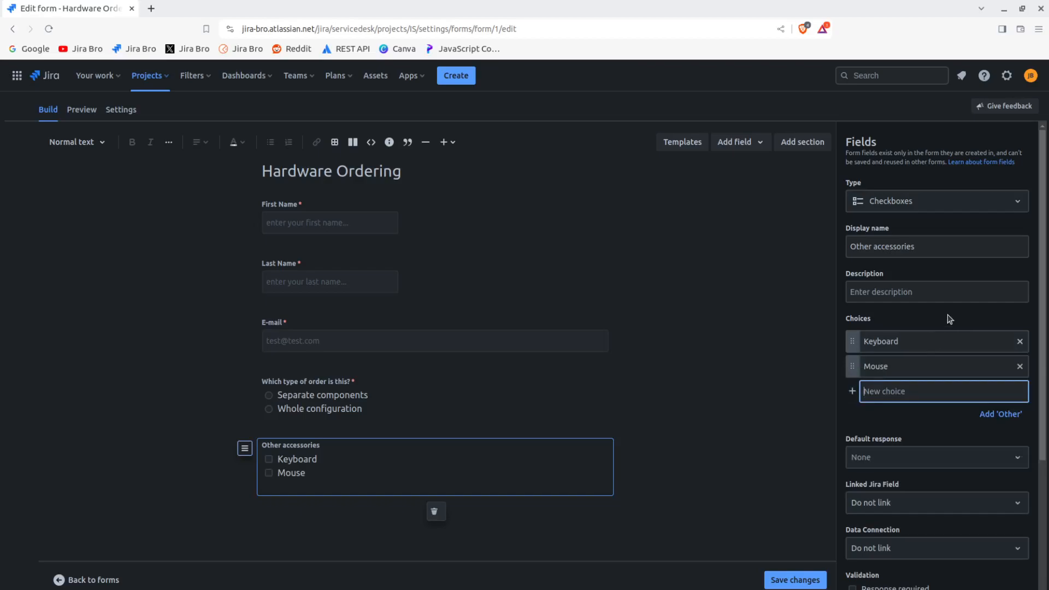
type("Chair")
left_click(853, 392)
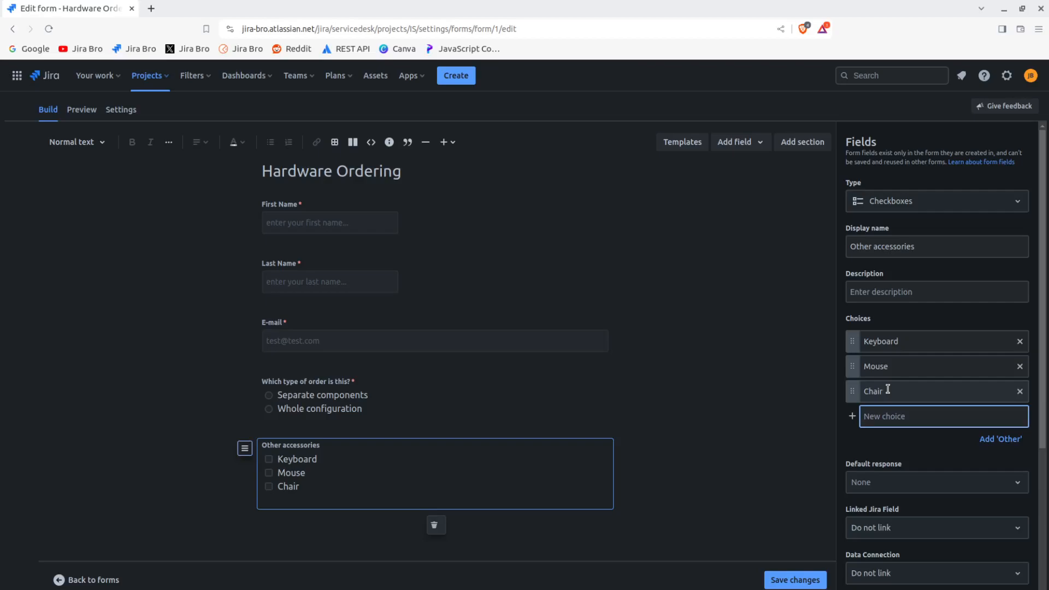
type("Headphones")
left_click(853, 418)
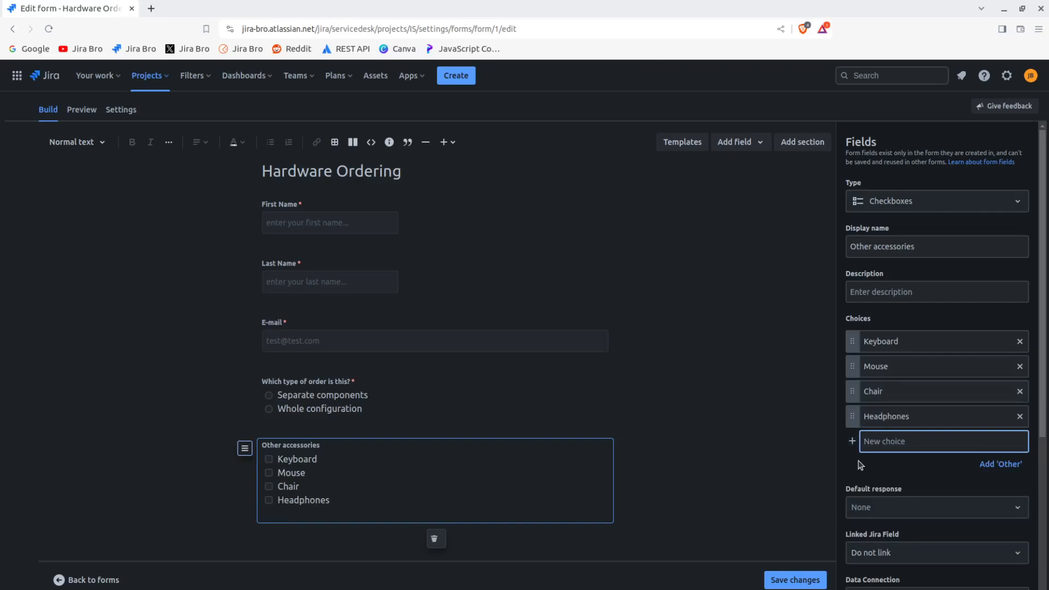
left_click(695, 468)
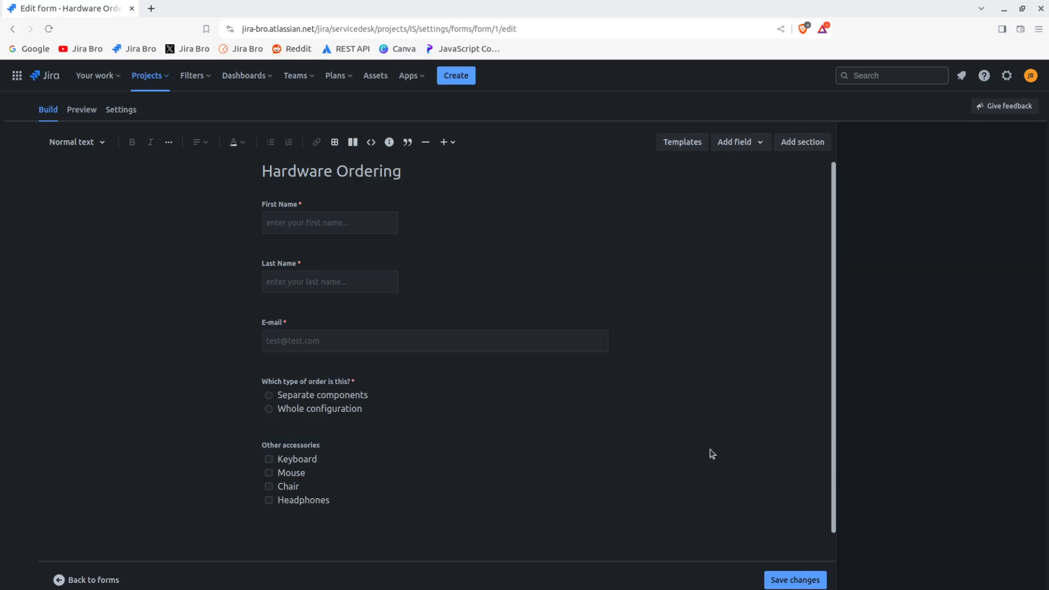
- Save the changes to the Hardware Ordering form and return to the project's forms list
scroll(717, 443, "down", 1)
scroll(720, 445, "up", 1)
left_click(776, 578)
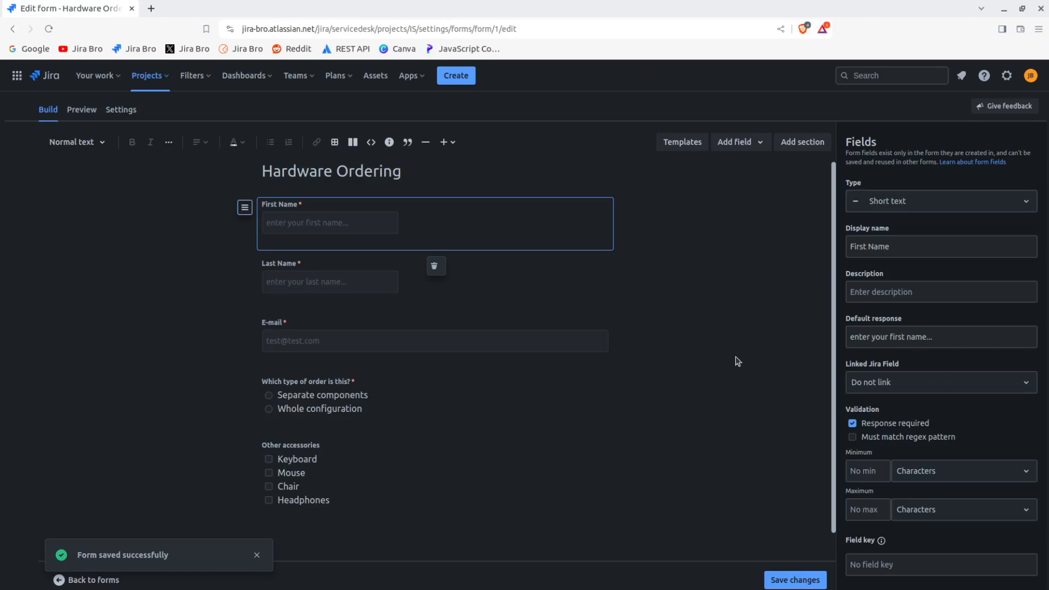
left_click(90, 579)
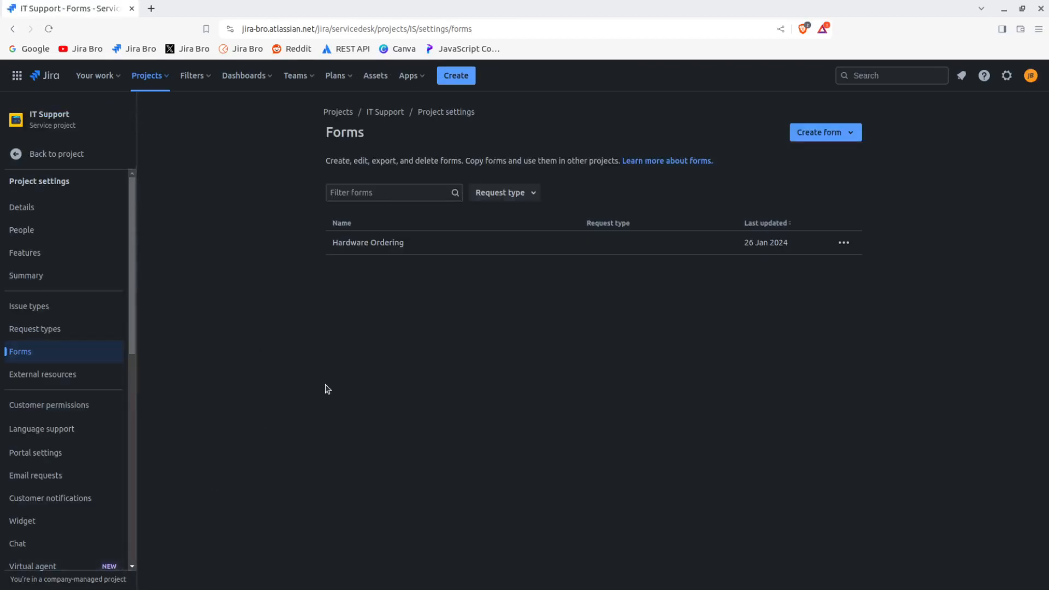
left_click(843, 243)
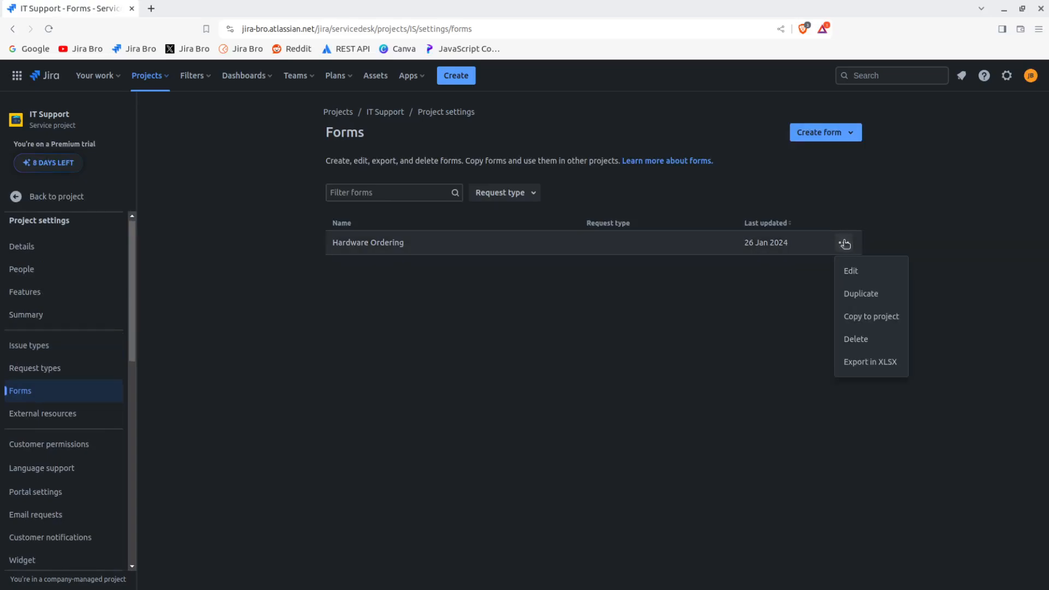
left_click(844, 243)
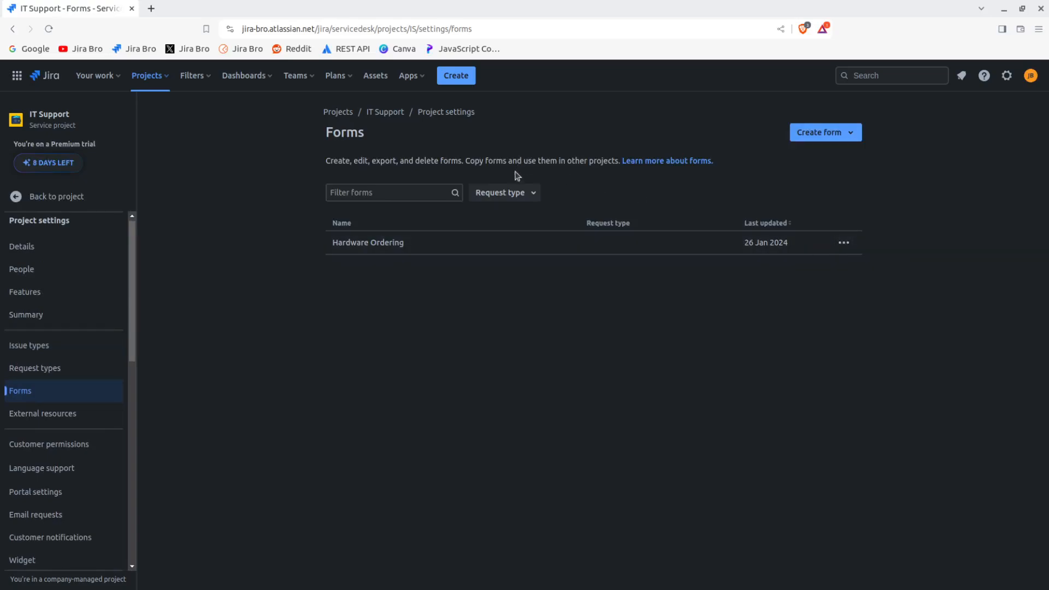
left_click(513, 194)
left_click(513, 194)
left_click_drag(365, 160, 448, 160)
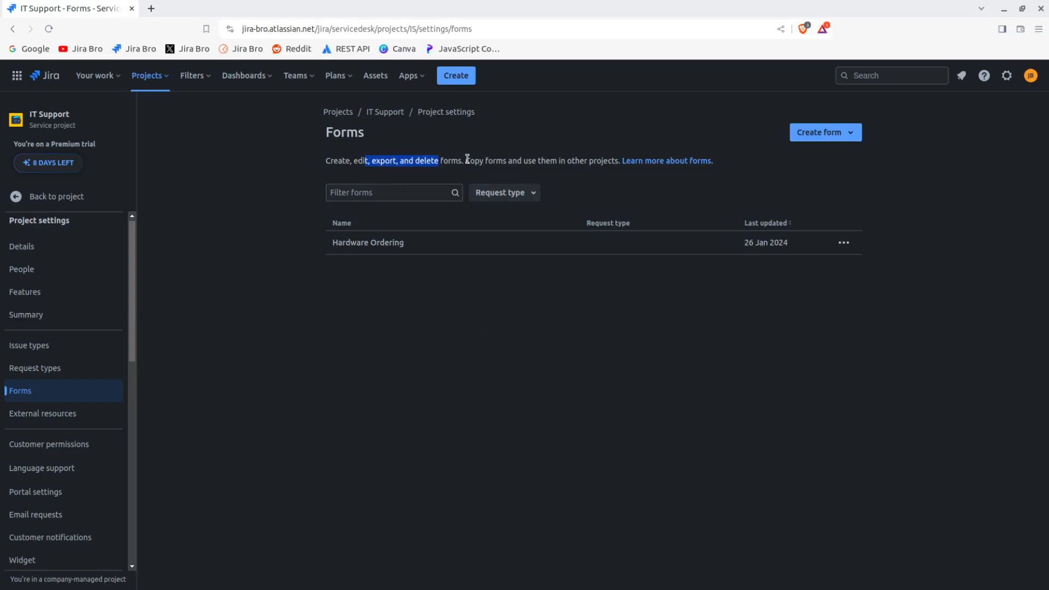
- Copy the Hardware Ordering form to the Service Desk project
left_click(843, 242)
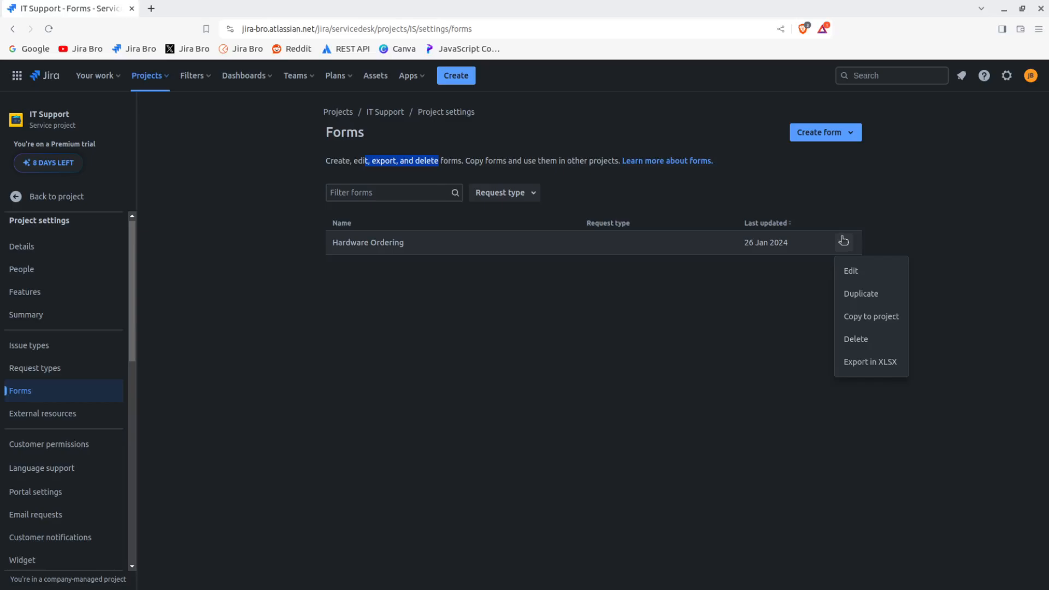
left_click(871, 316)
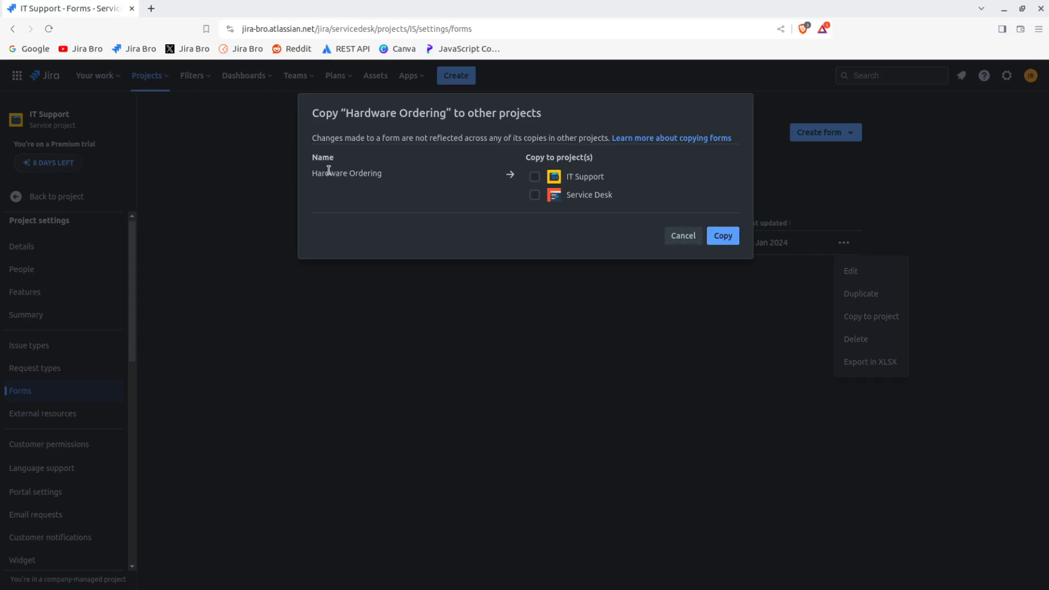
left_click_drag(316, 176, 379, 182)
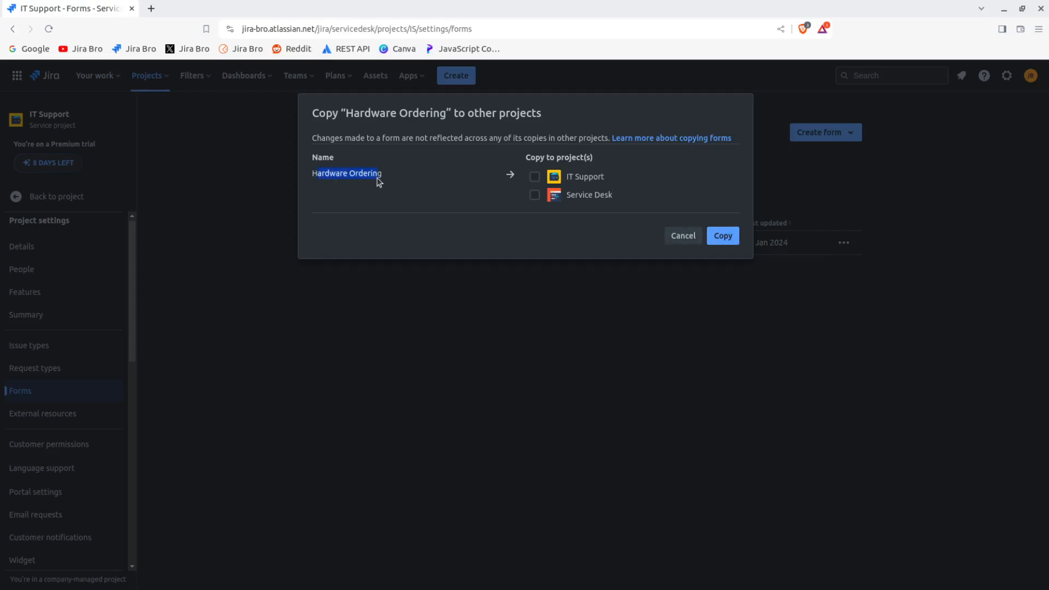
left_click(533, 195)
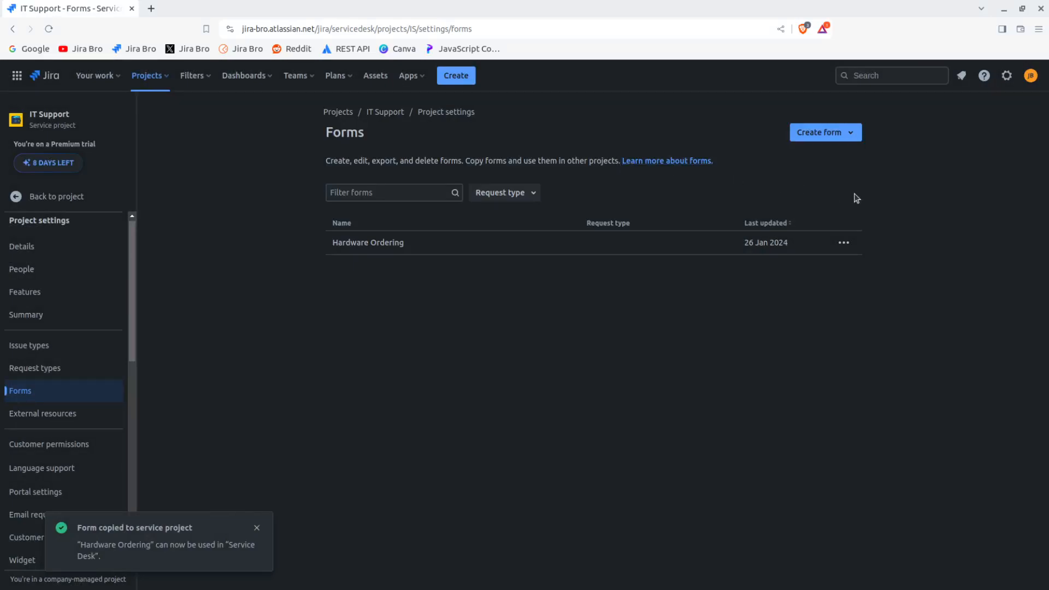
left_click(846, 243)
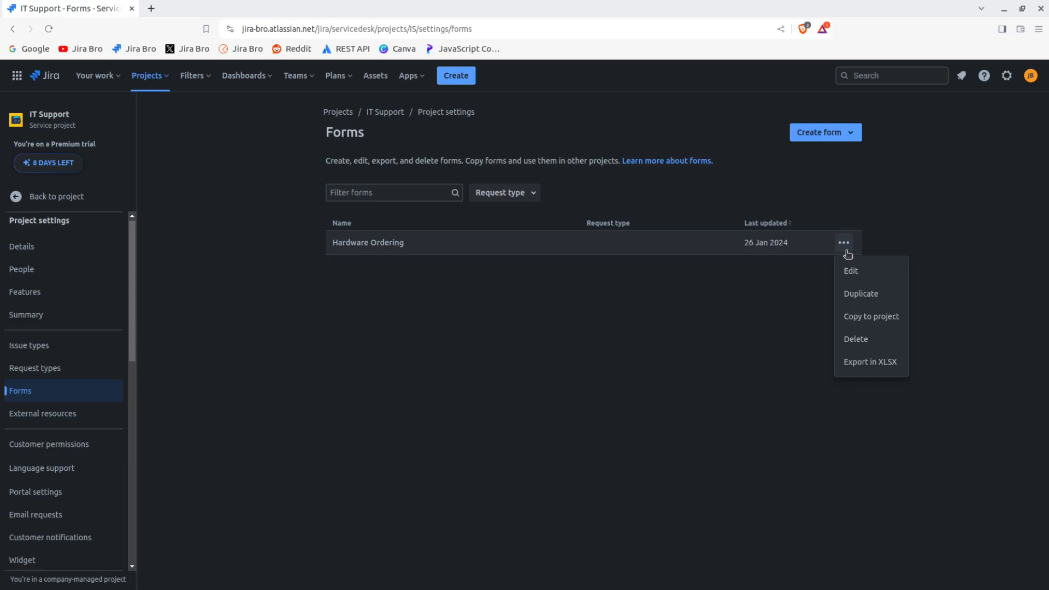
left_click(573, 304)
left_click(533, 200)
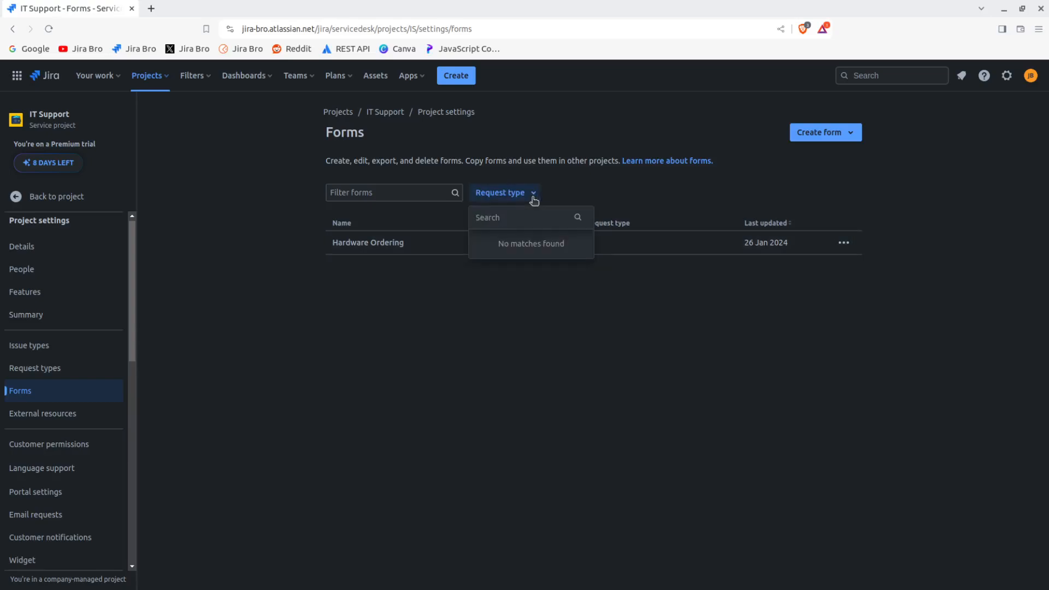
left_click(534, 201)
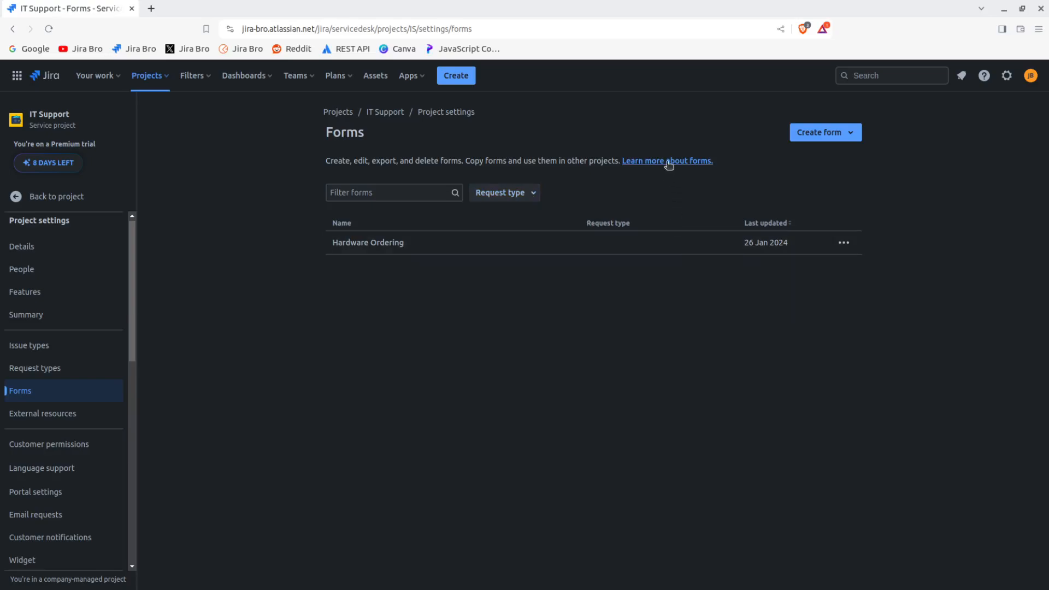
- Open the help information about forms from the forms list page
left_click(634, 161)
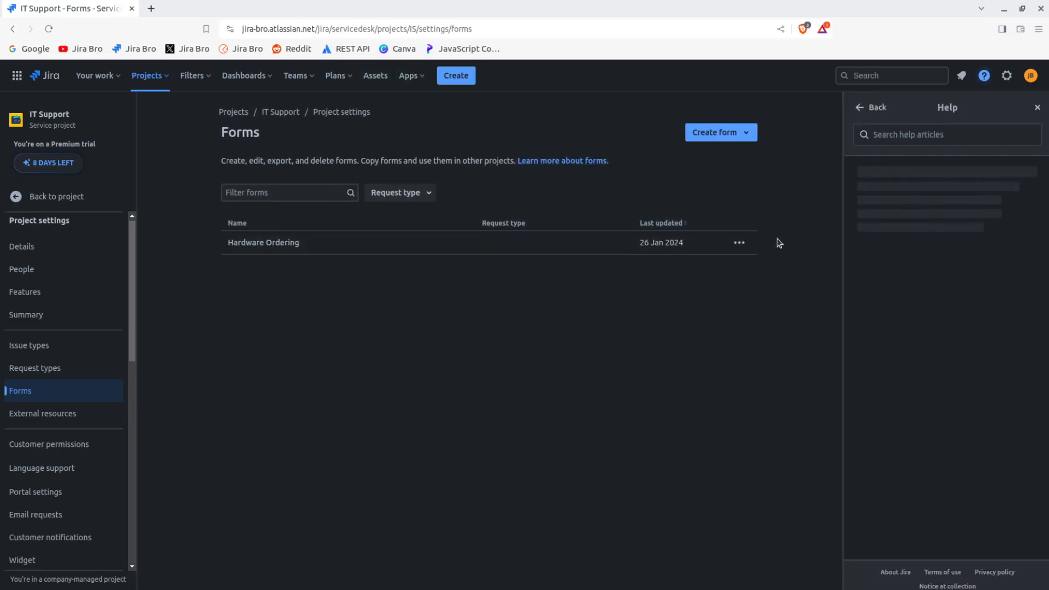
- Read the "What are forms?" help article through to its related articles
scroll(896, 261, "down", 2)
scroll(896, 261, "up", 2)
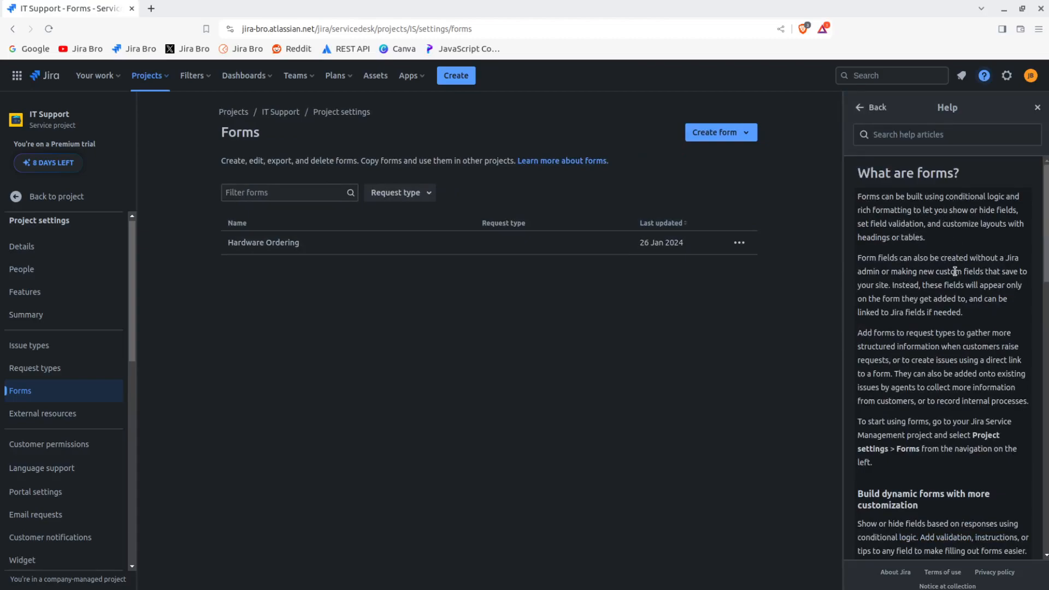
left_click_drag(961, 210, 997, 210)
left_click_drag(887, 224, 955, 224)
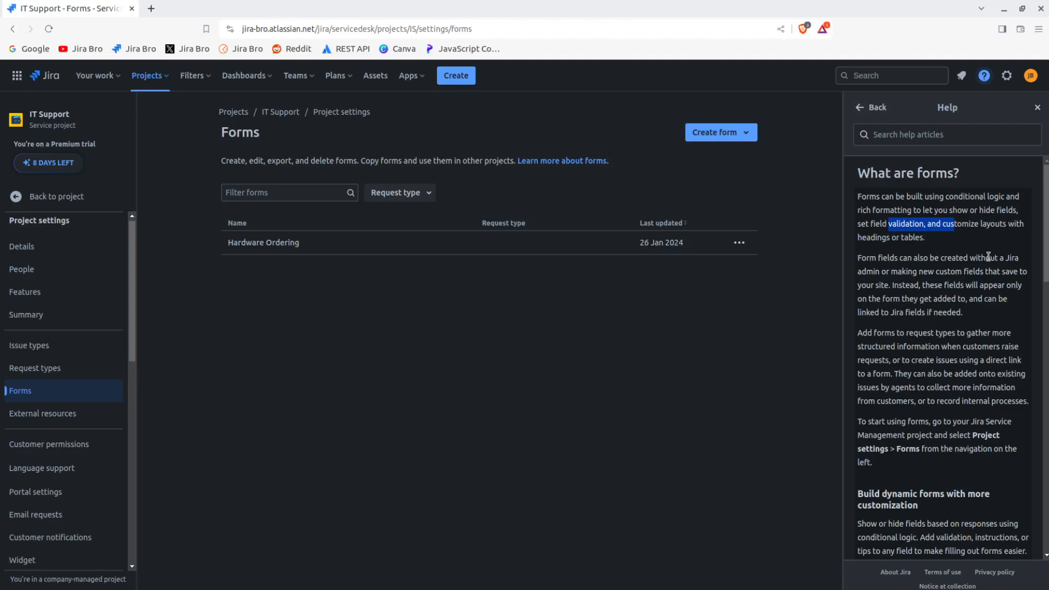
scroll(990, 261, "down", 2)
scroll(988, 261, "down", 3)
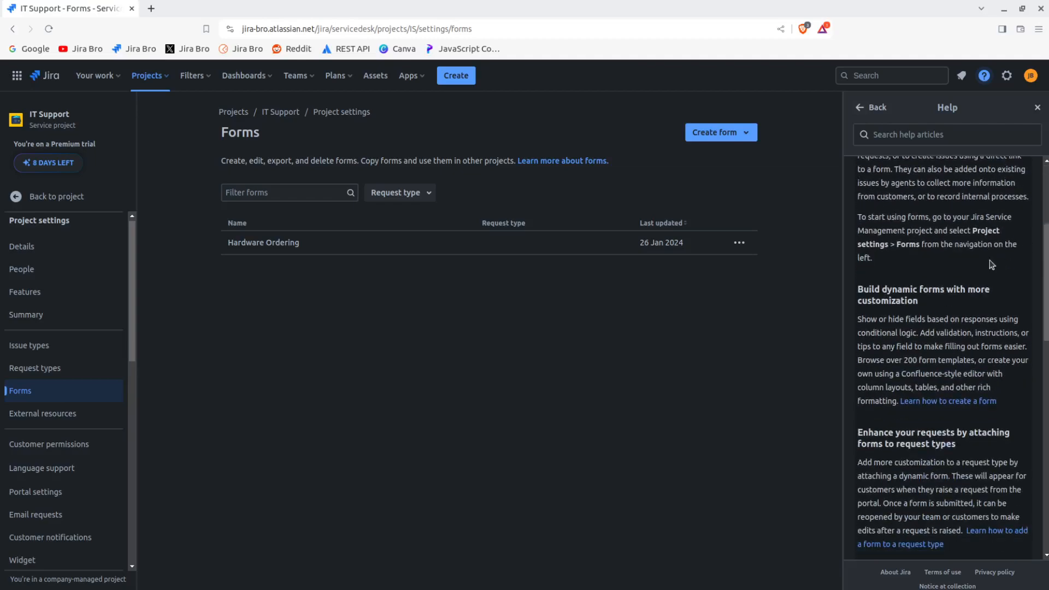
scroll(992, 264, "down", 2)
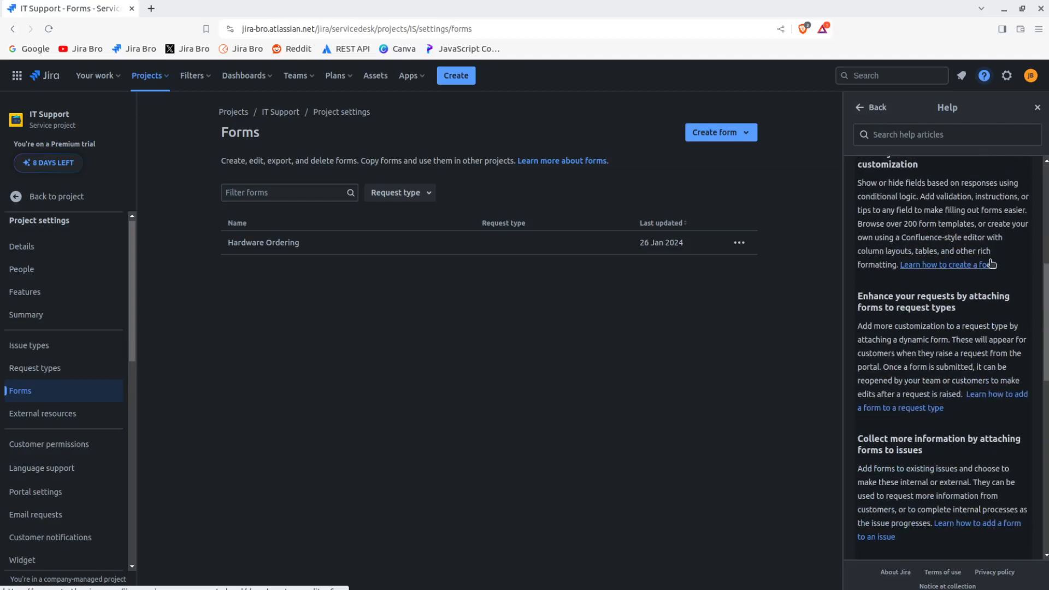
scroll(991, 264, "up", 1)
left_click_drag(929, 264, 1030, 265)
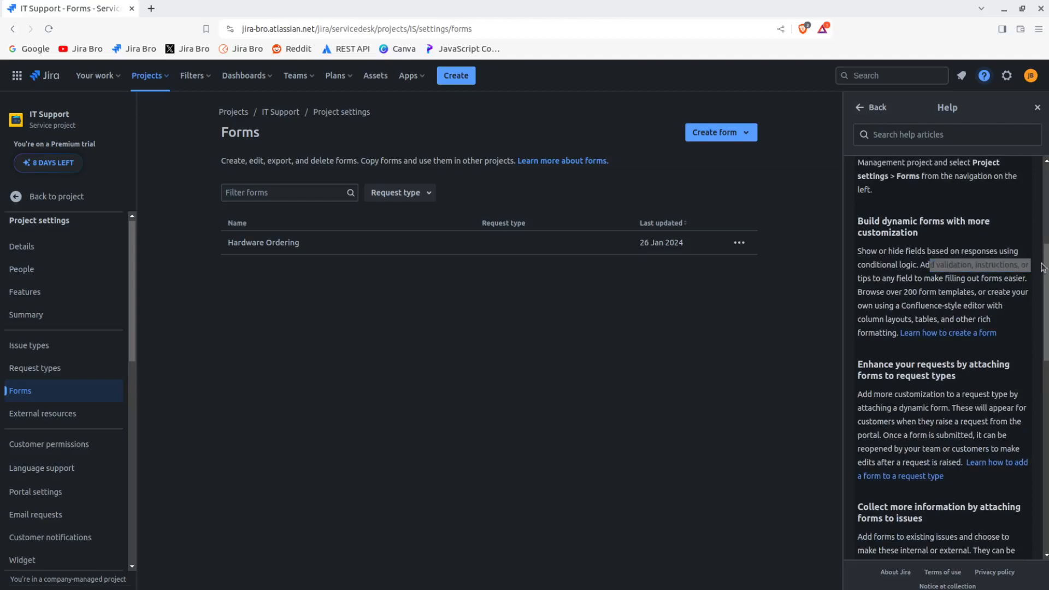
left_click_drag(875, 221, 973, 222)
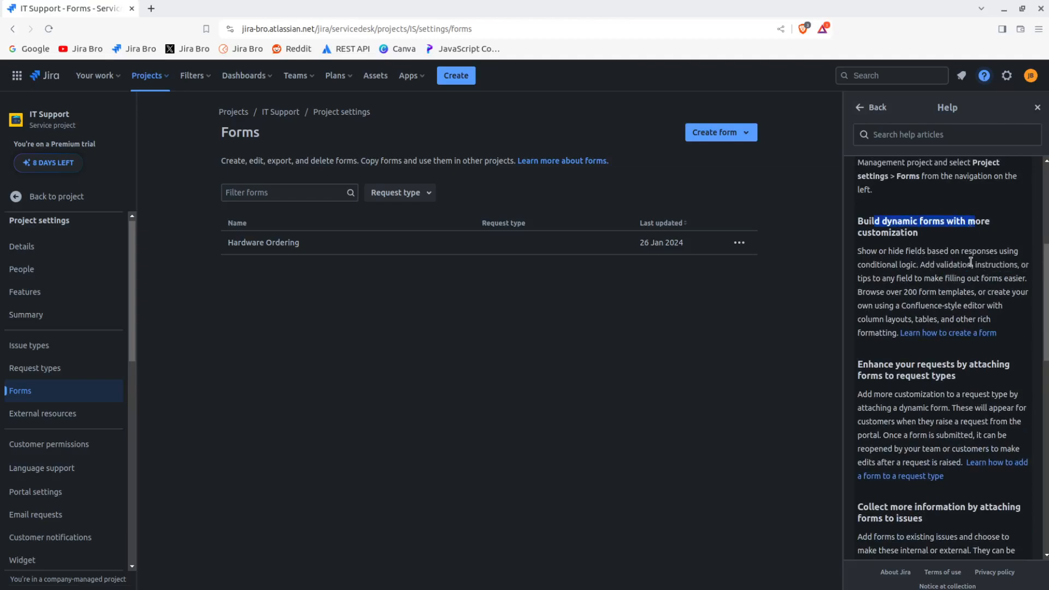
scroll(971, 261, "down", 2)
scroll(971, 261, "down", 3)
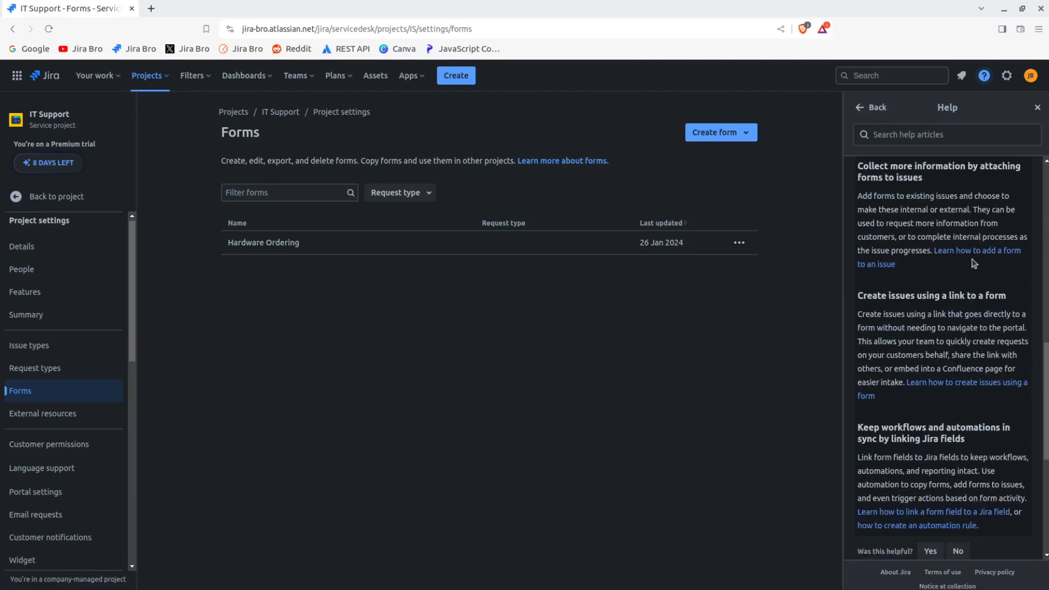
scroll(972, 264, "down", 4)
scroll(973, 263, "down", 1)
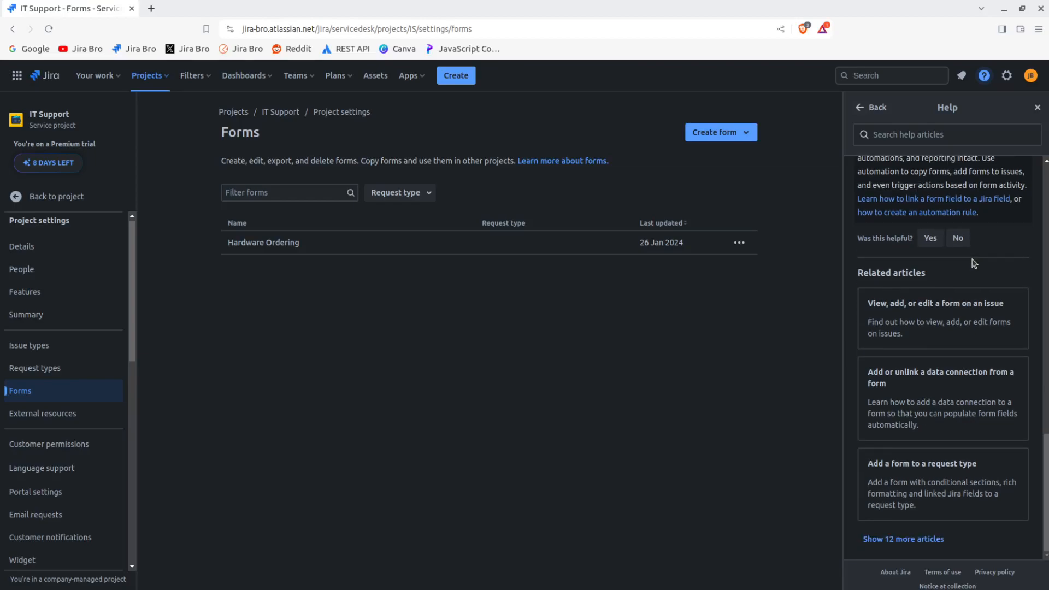
- Expand the list of related help articles and open "Where can forms be used?"
left_click(935, 538)
scroll(973, 416, "down", 3)
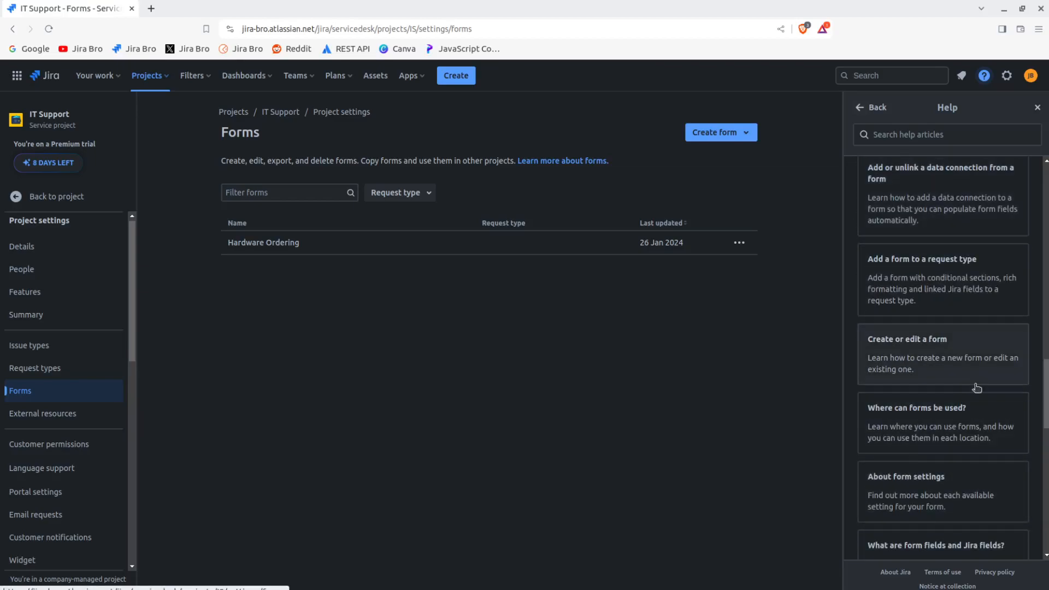
scroll(969, 388, "down", 3)
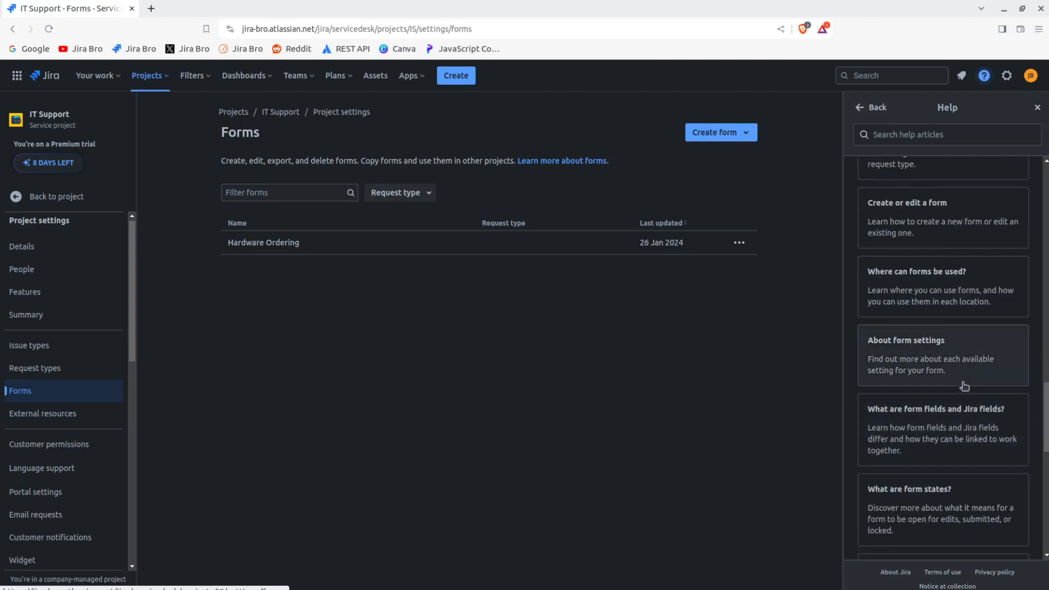
left_click(940, 287)
- Read the introduction and the "Request form" section of the article on where forms can be used
left_click_drag(930, 196, 1036, 199)
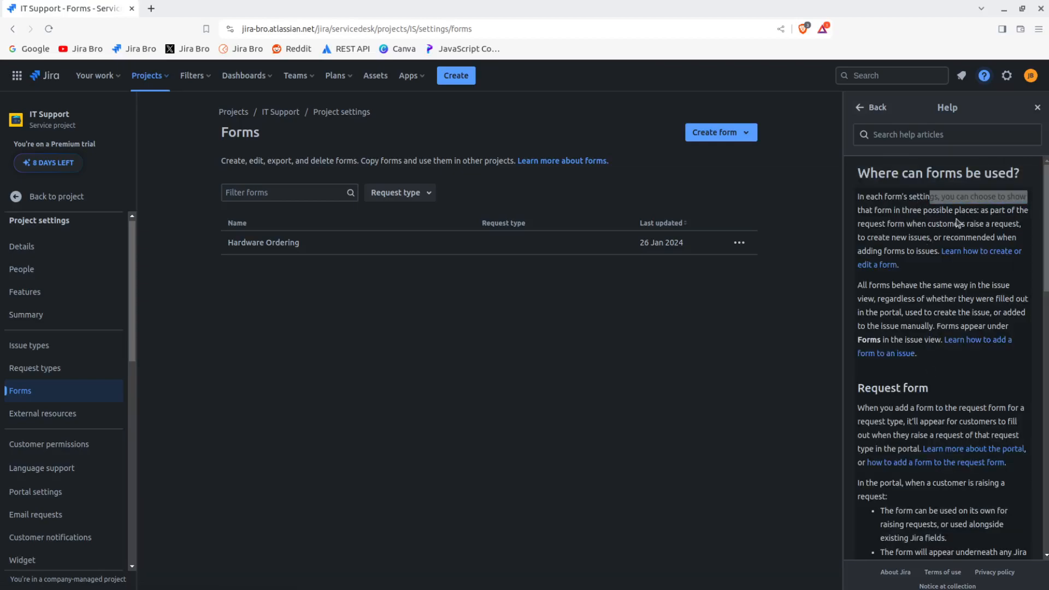
scroll(959, 342, "down", 4)
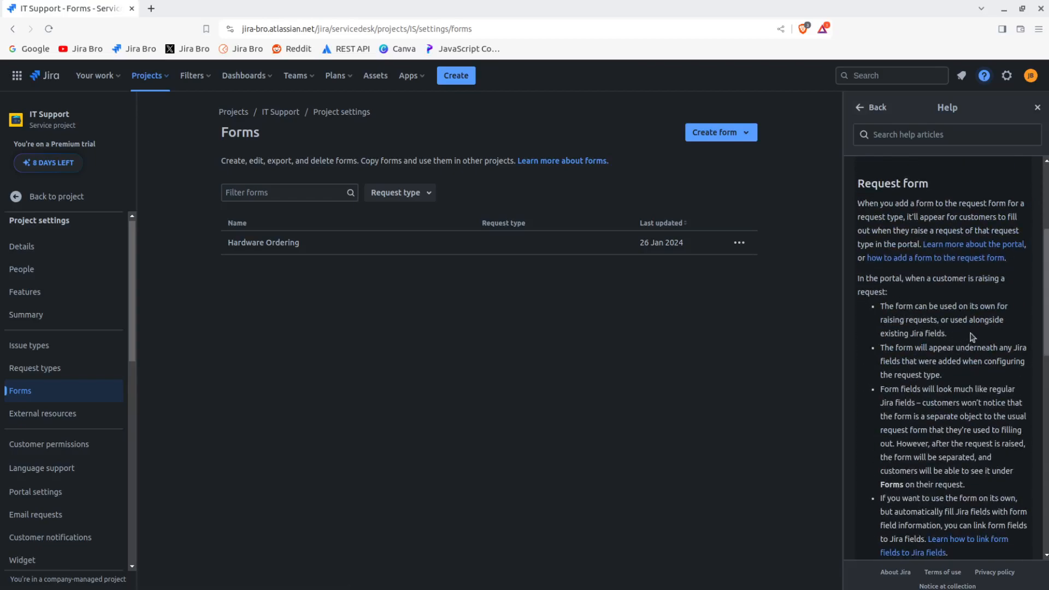
scroll(960, 349, "down", 1)
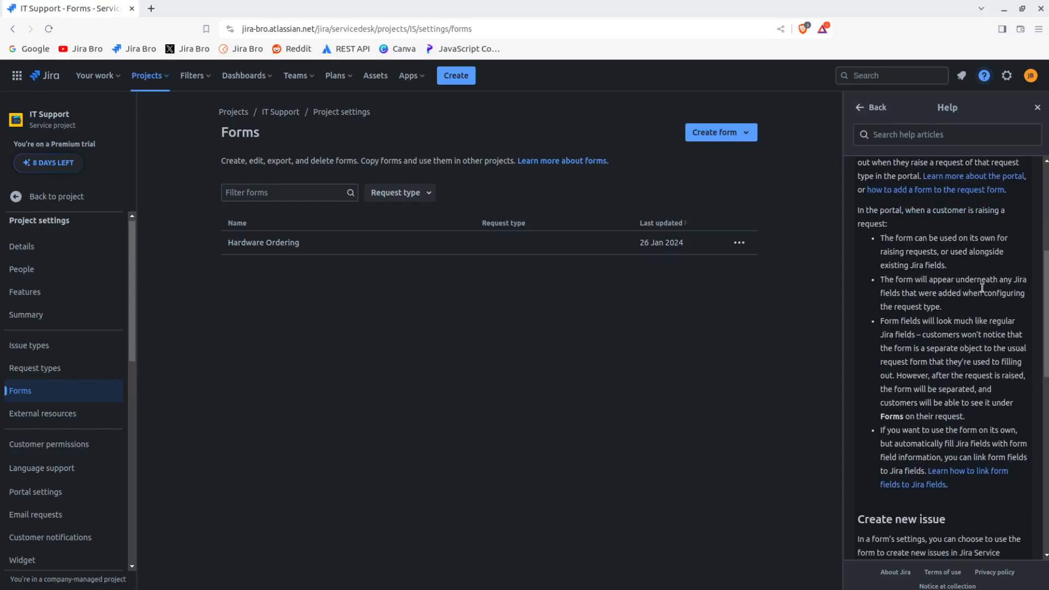
left_click_drag(933, 302, 998, 300)
left_click(982, 312)
left_click_drag(917, 321, 1030, 326)
scroll(934, 377, "down", 4)
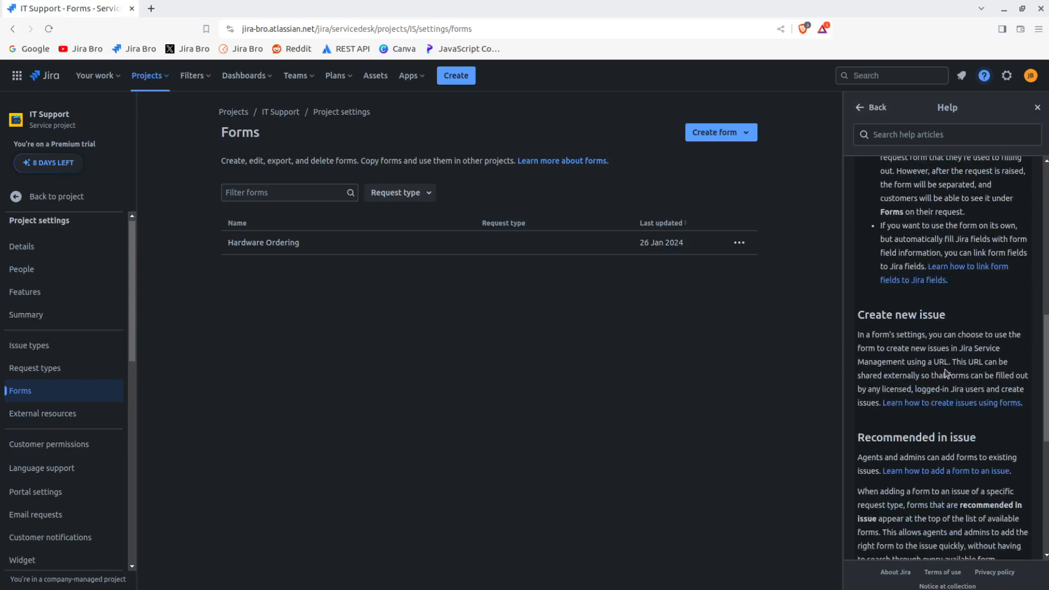
- Read the "Create new issue" and "Recommended in issue" sections of the article and close the help
scroll(946, 373, "down", 1)
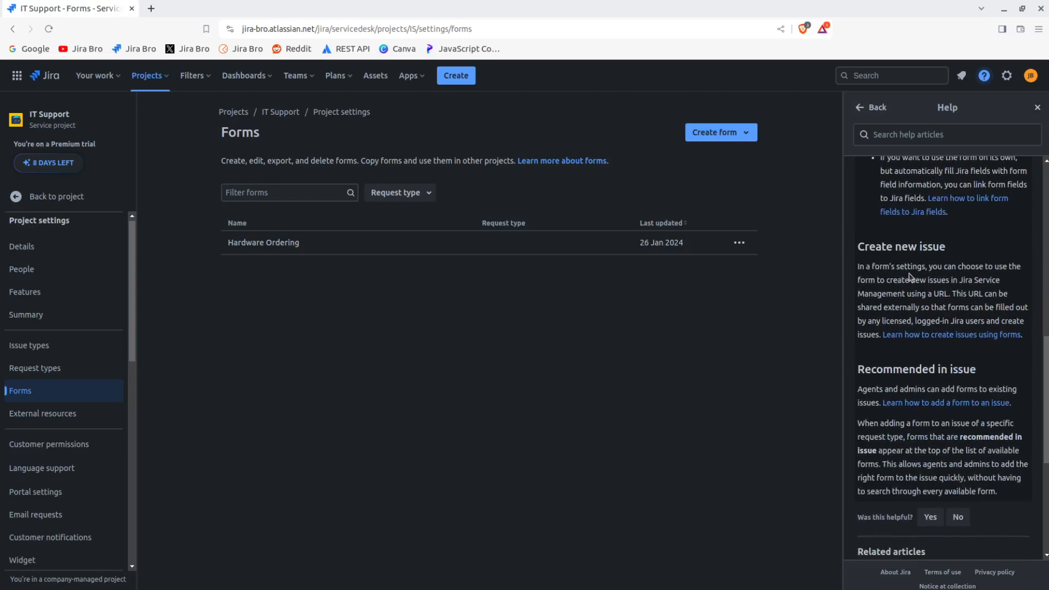
left_click_drag(898, 281, 986, 280)
left_click(991, 281)
left_click_drag(922, 294, 991, 294)
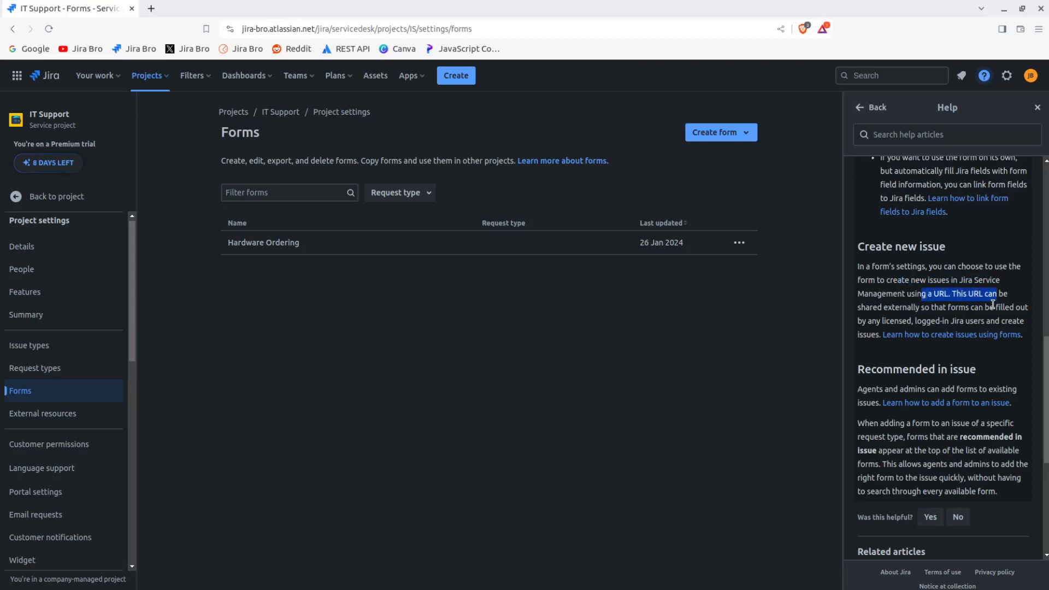
scroll(967, 319, "down", 2)
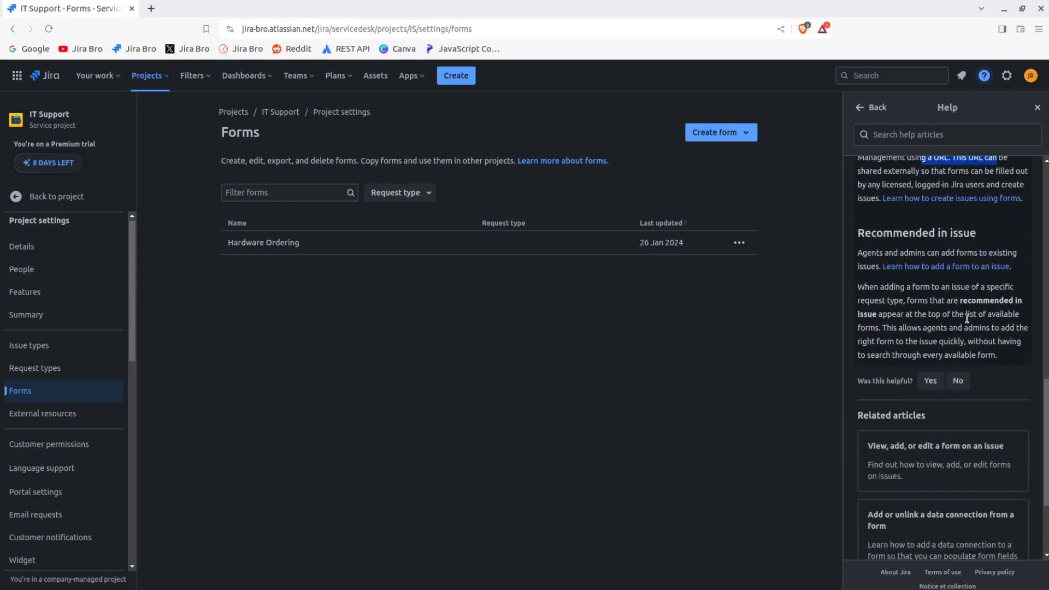
scroll(974, 287, "down", 3)
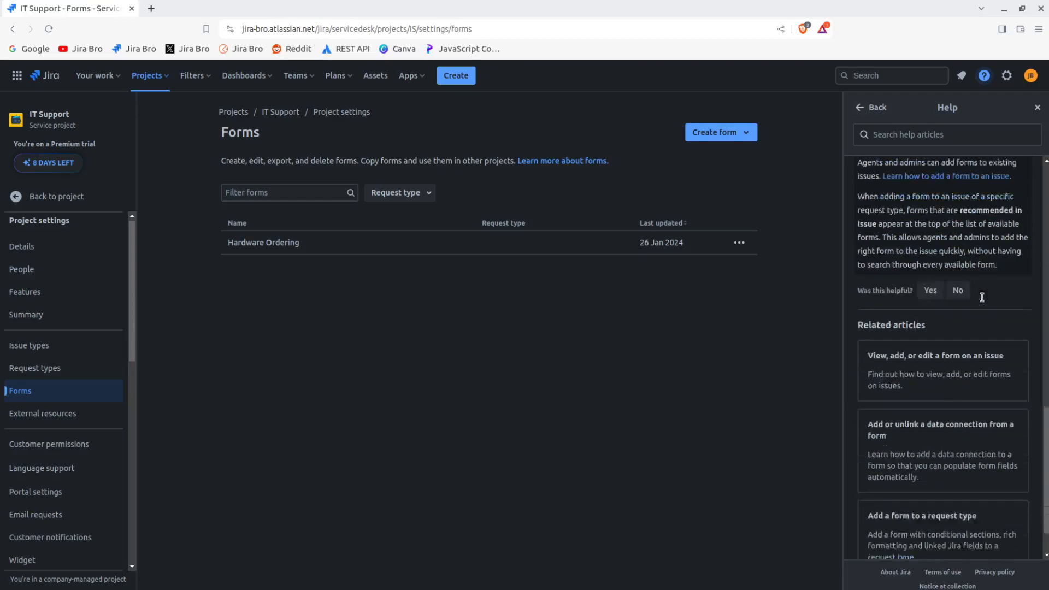
left_click(1037, 108)
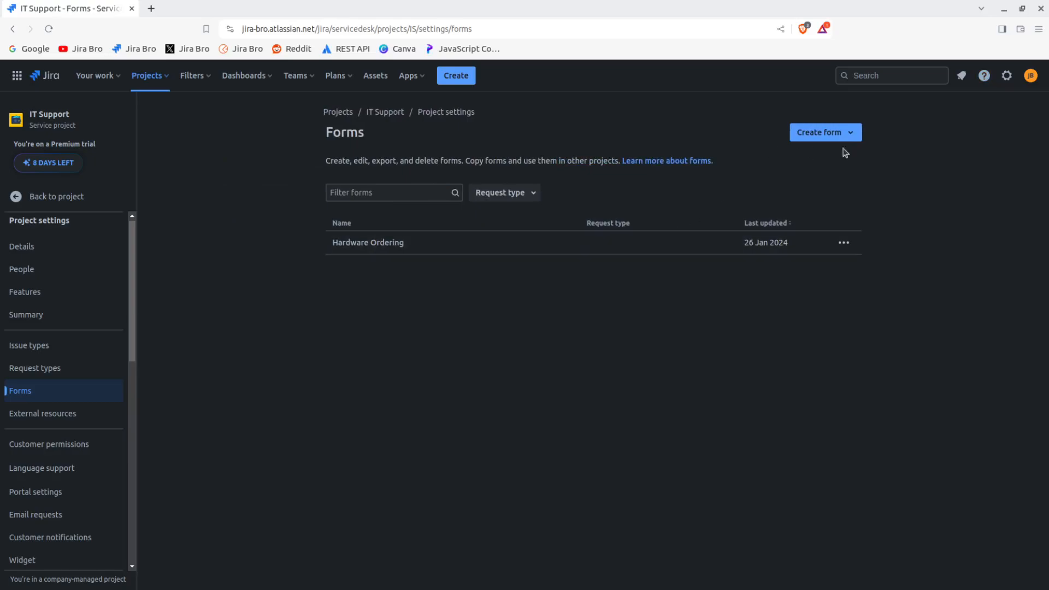
- Start a new issue in the IT Support project with the request type "Emailed request"
left_click(449, 75)
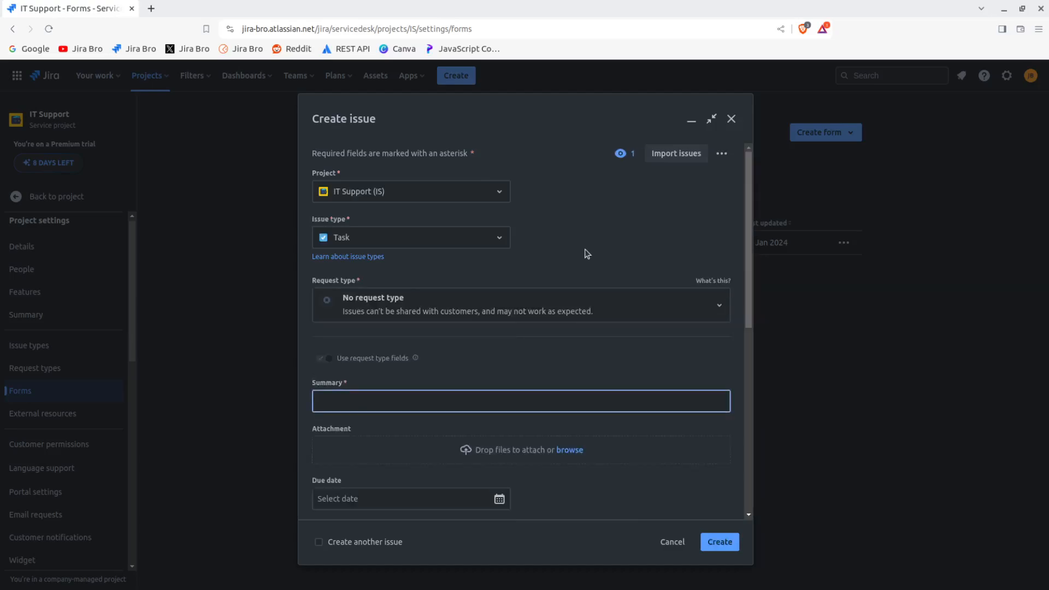
left_click(668, 300)
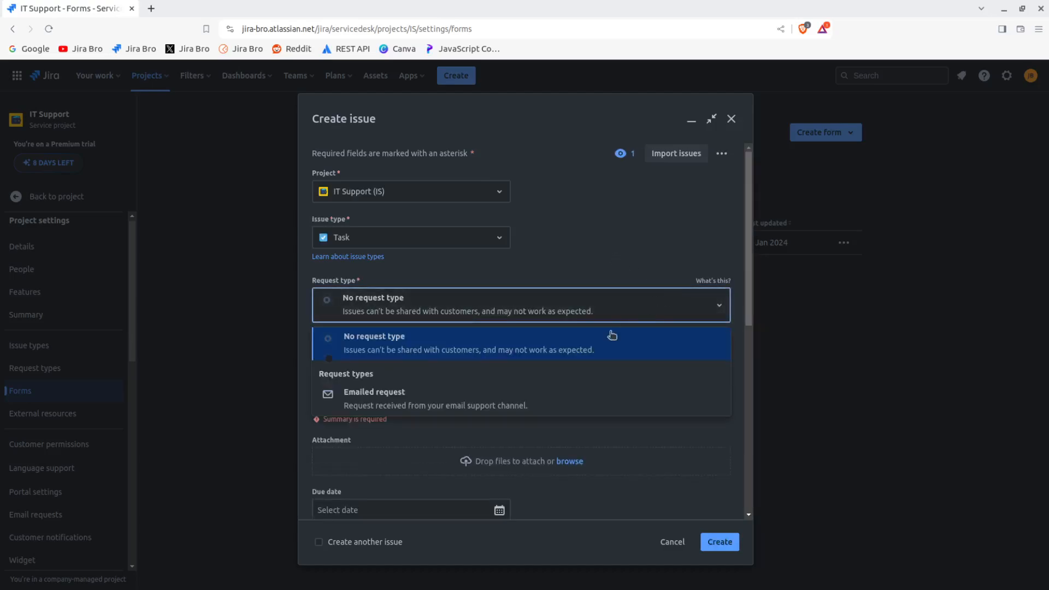
left_click(416, 421)
left_click(484, 311)
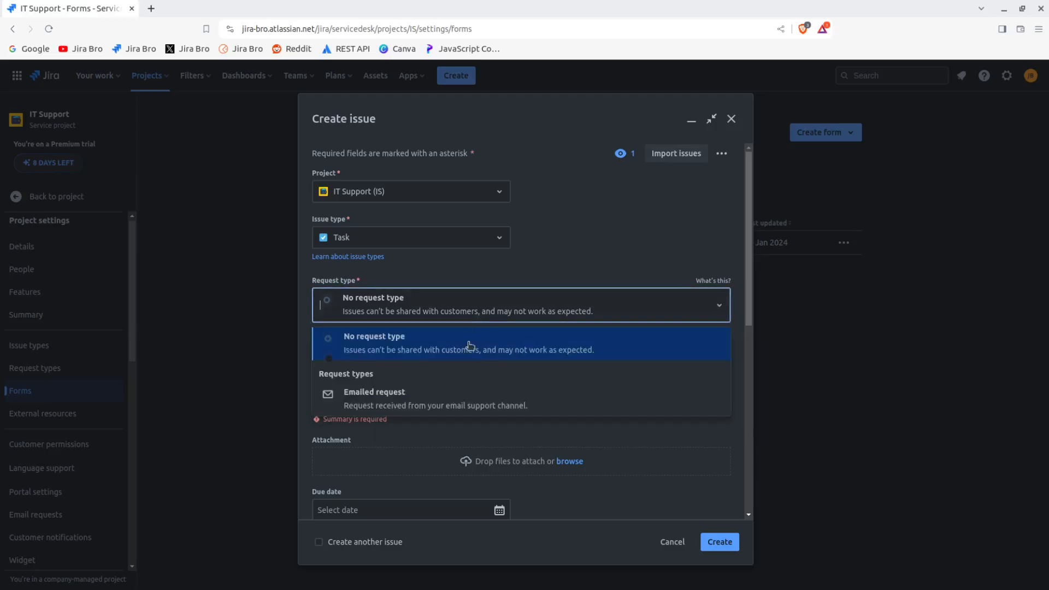
left_click(445, 401)
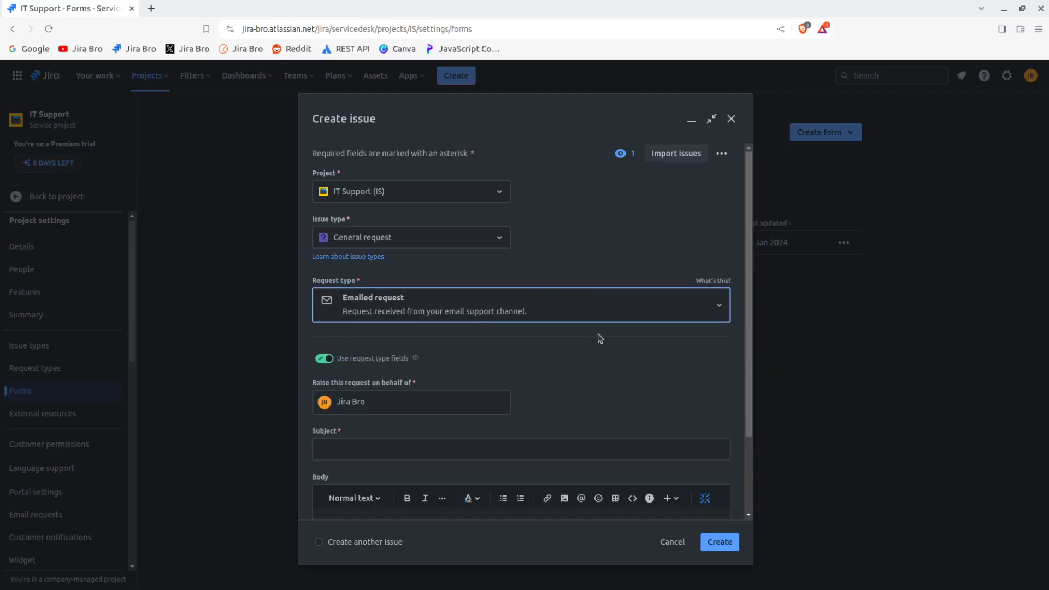
- Examine the emailed request's fields, issue type and further options, and close the new issue without creating it
scroll(601, 338, "down", 2)
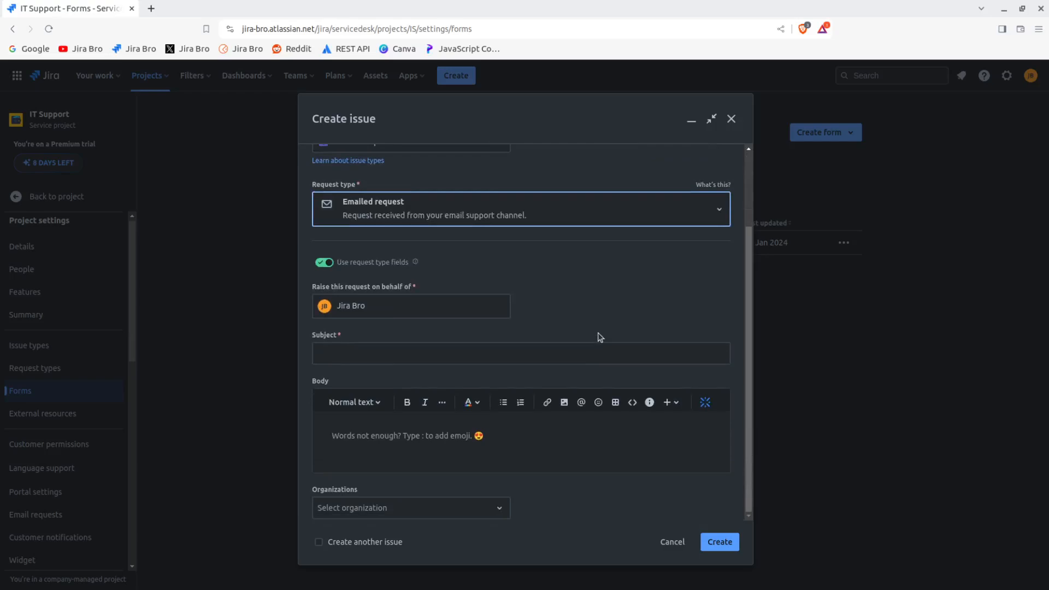
scroll(600, 337, "up", 2)
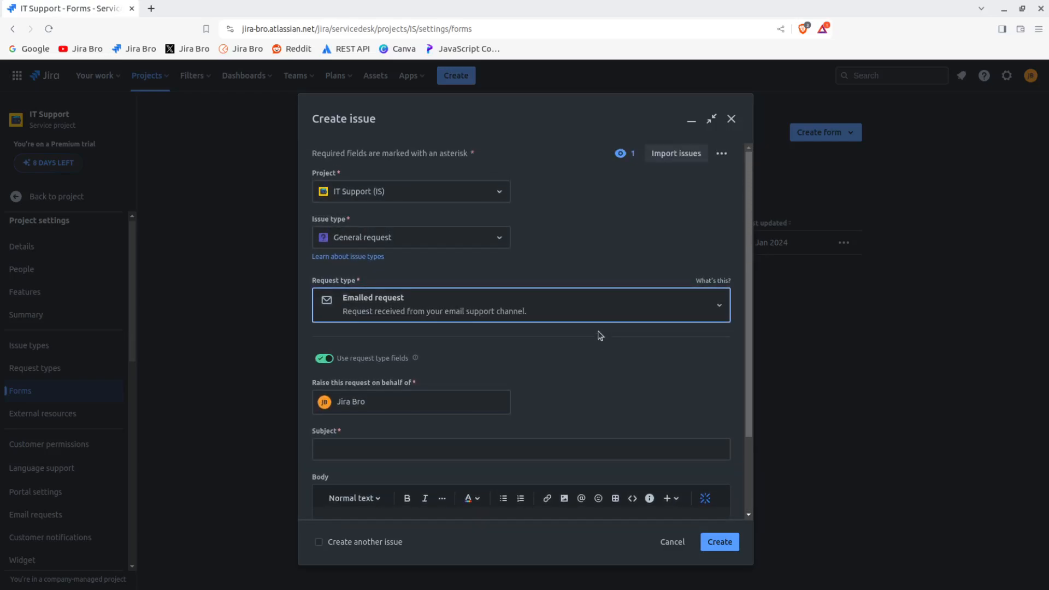
left_click(485, 242)
left_click(496, 245)
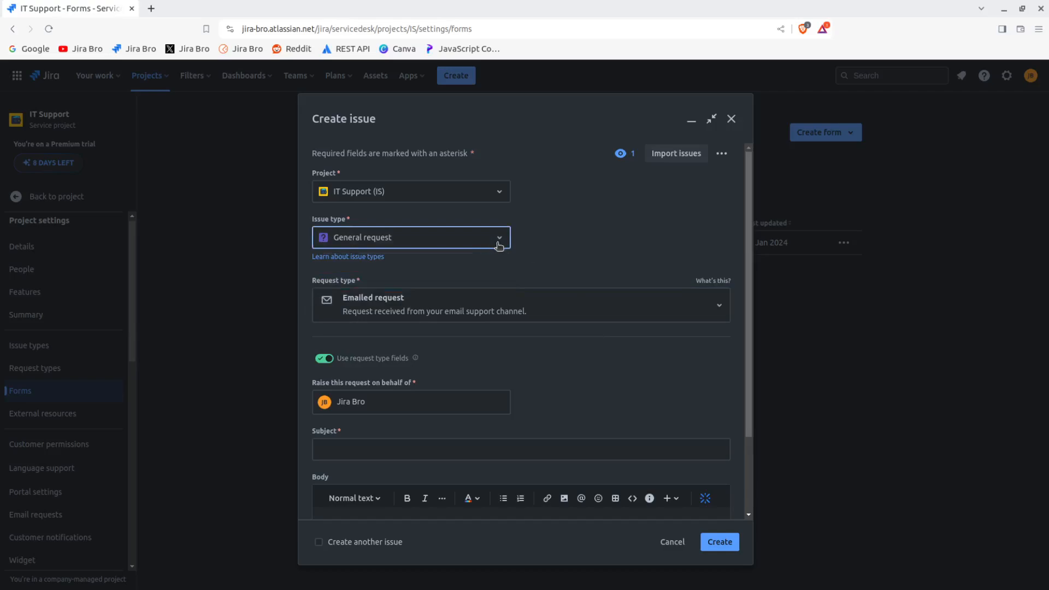
left_click(719, 155)
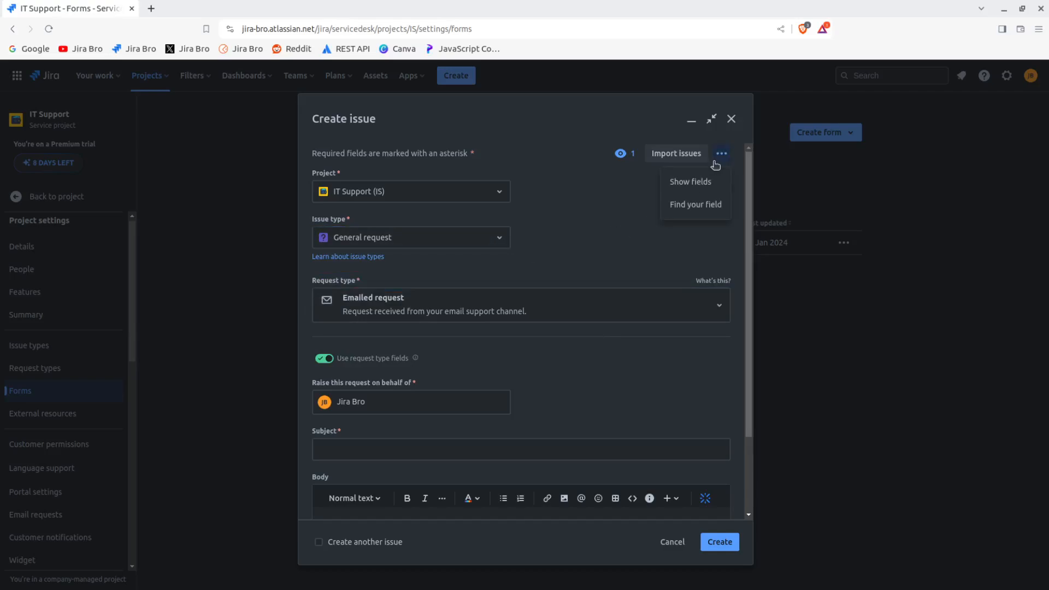
left_click(720, 156)
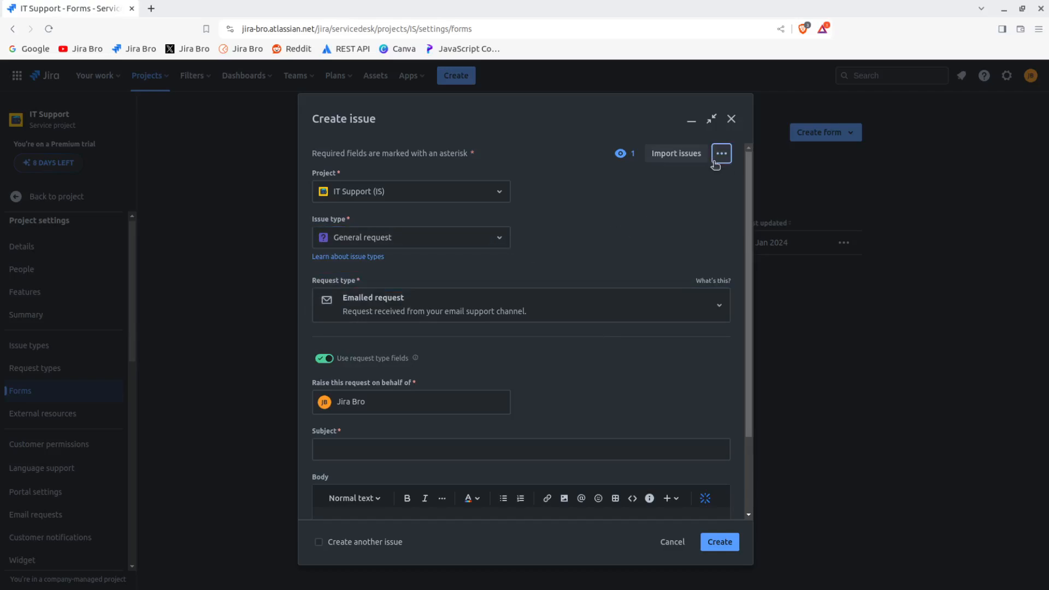
left_click(731, 120)
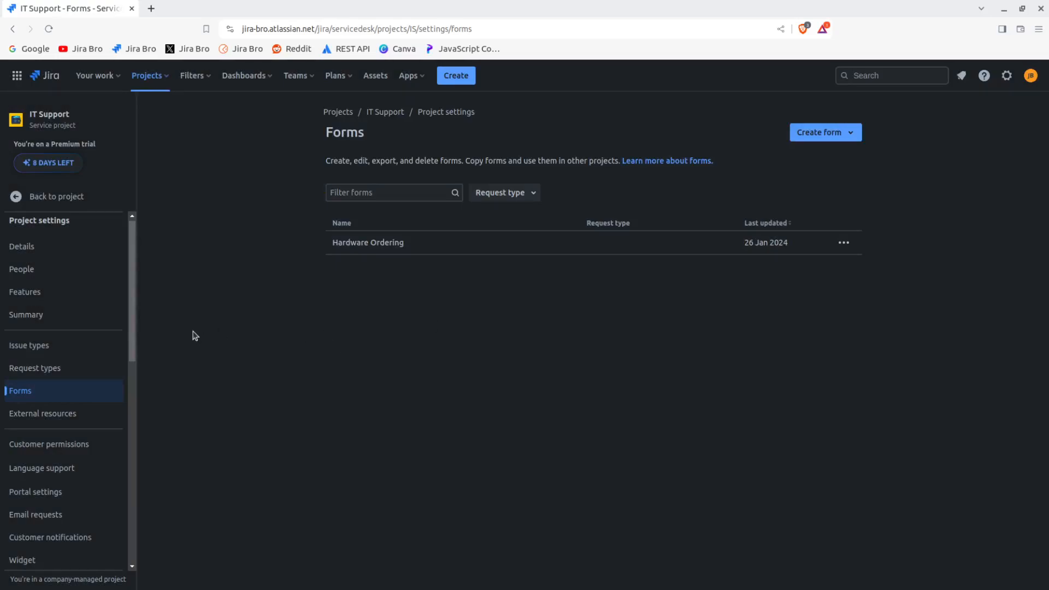